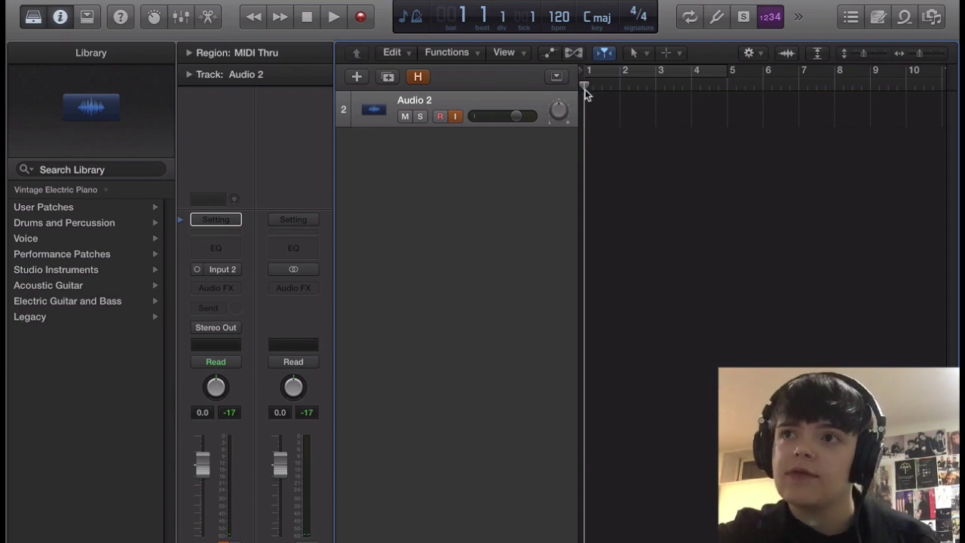
Insert a mono Noise Gate on the Audio 2 channel strip
mouse_move(585, 87)
left_mouse_down()
mouse_move(600, 87)
mouse_move(585, 85)
left_mouse_up()
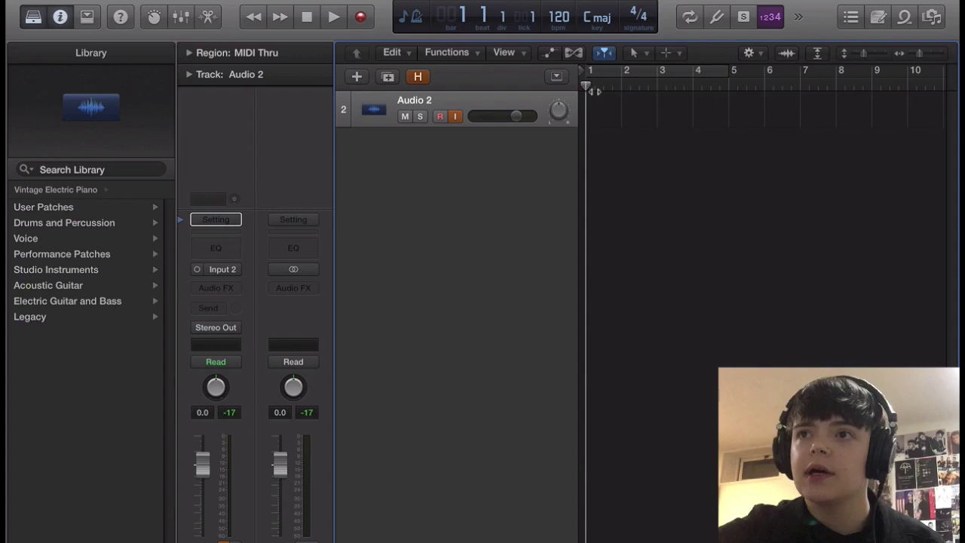
mouse_move(594, 91)
left_mouse_down()
mouse_move(625, 91)
mouse_move(586, 90)
left_mouse_up()
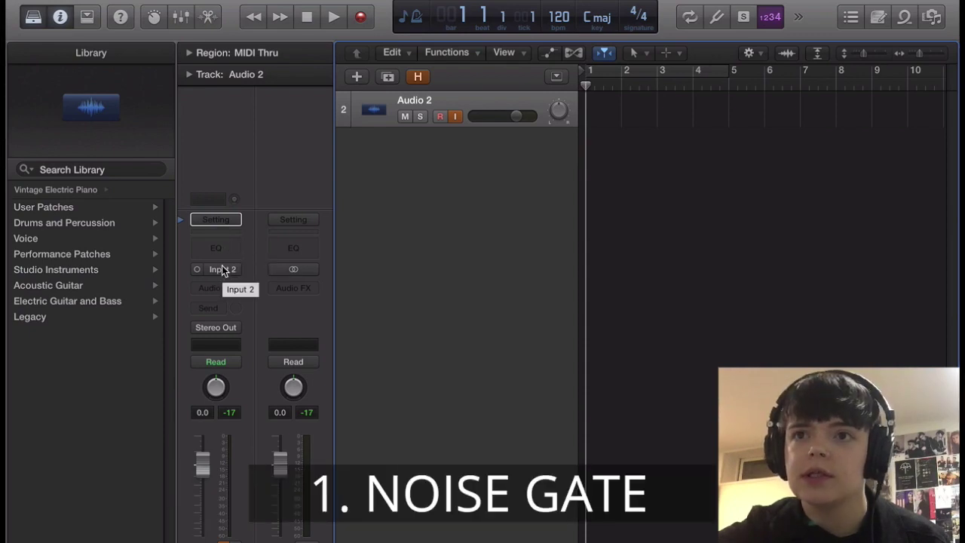
left_click(219, 288)
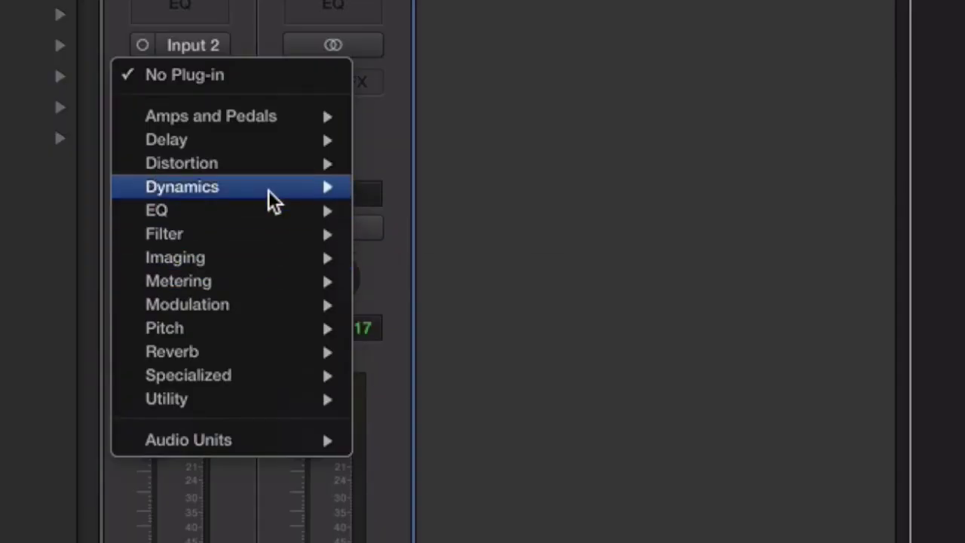
mouse_move(264, 345)
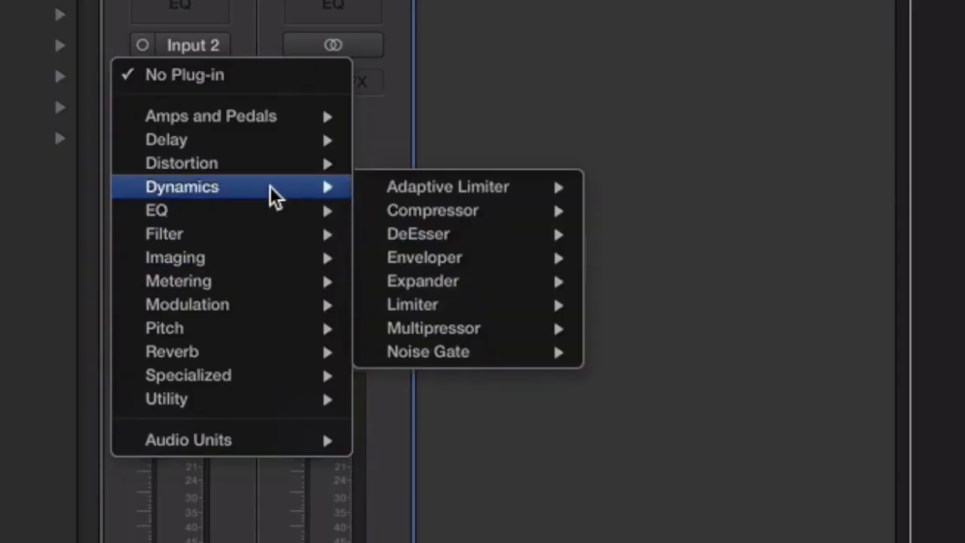
mouse_move(491, 351)
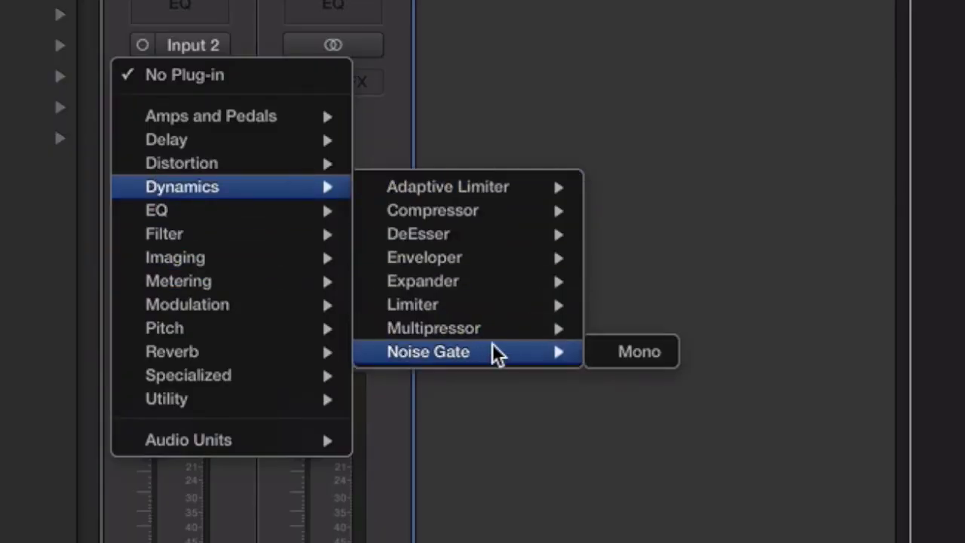
left_click(614, 354)
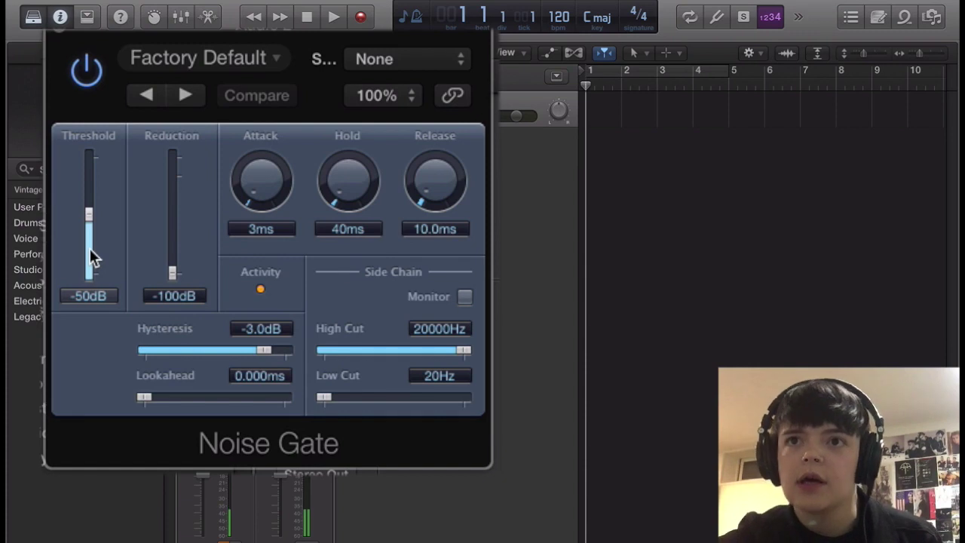
Set the Noise Gate to -38dB threshold, 9ms attack and 78.7ms release
left_click_drag(90, 248, 90, 233)
mouse_move(279, 184)
left_mouse_down()
mouse_move(274, 172)
mouse_move(276, 183)
left_mouse_up()
left_click_drag(441, 201, 445, 143)
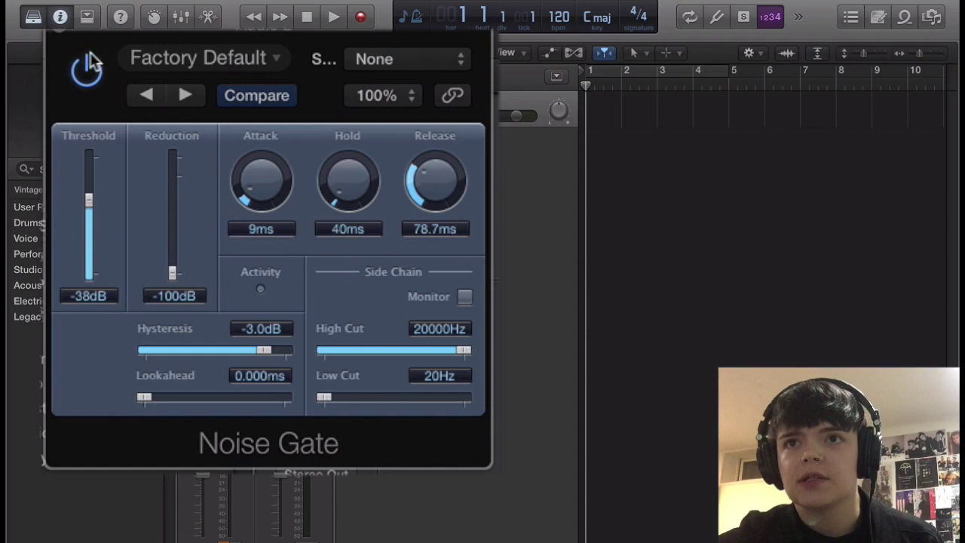
left_click(61, 30)
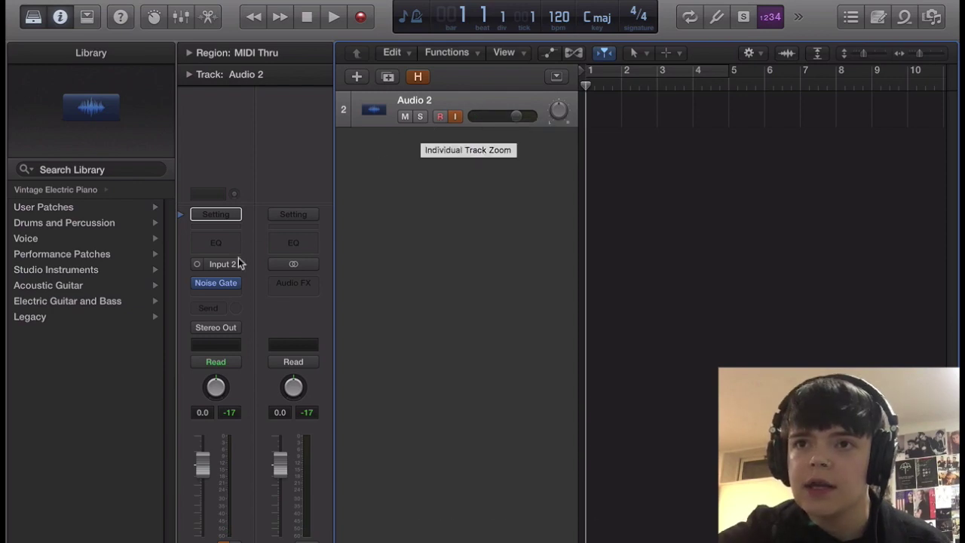
Insert a mono Amp Designer after the gate, using the Mini Tweed Combo model
left_click(228, 287)
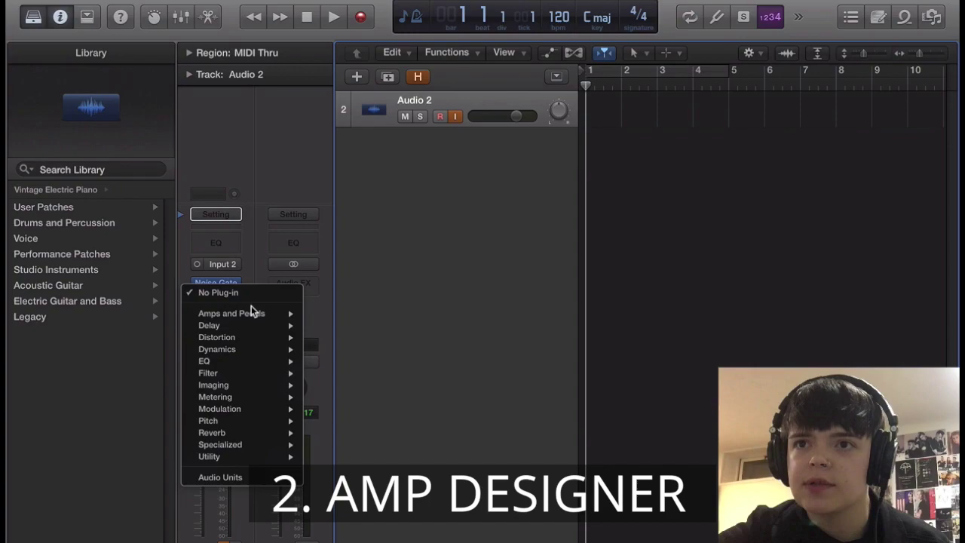
mouse_move(254, 314)
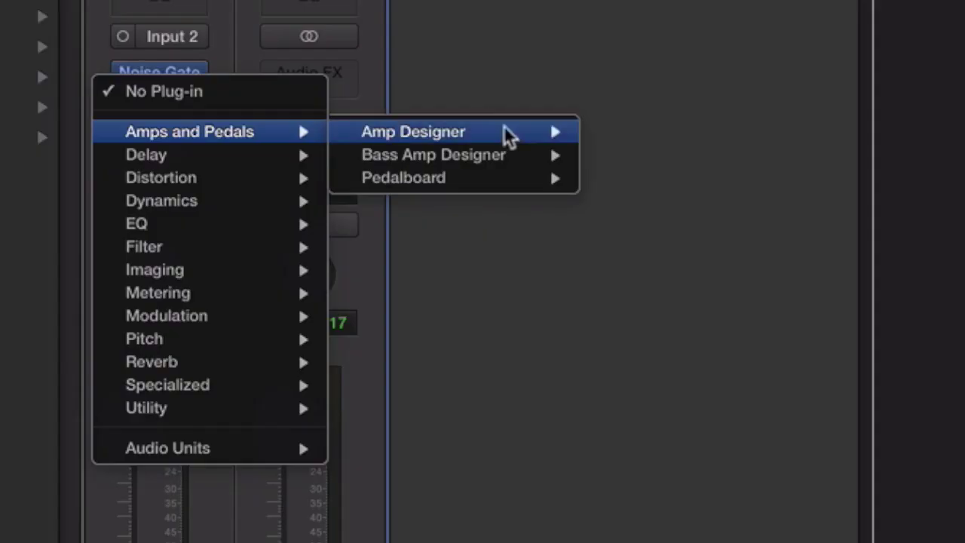
mouse_move(396, 316)
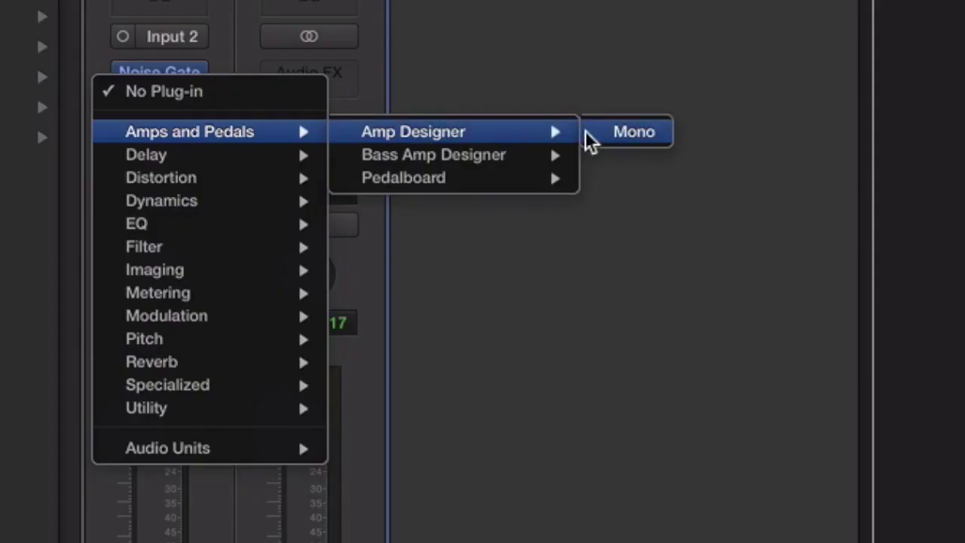
left_click(450, 318)
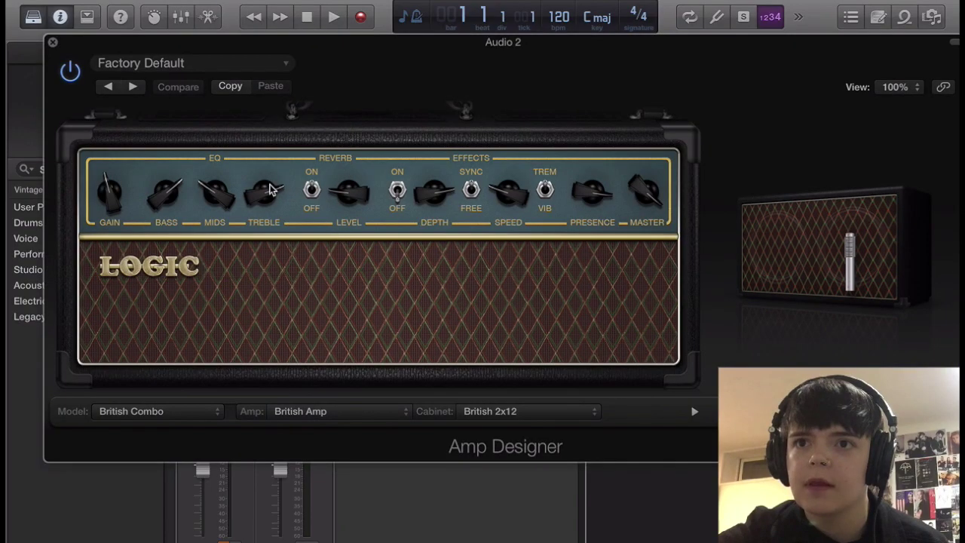
left_click(161, 410)
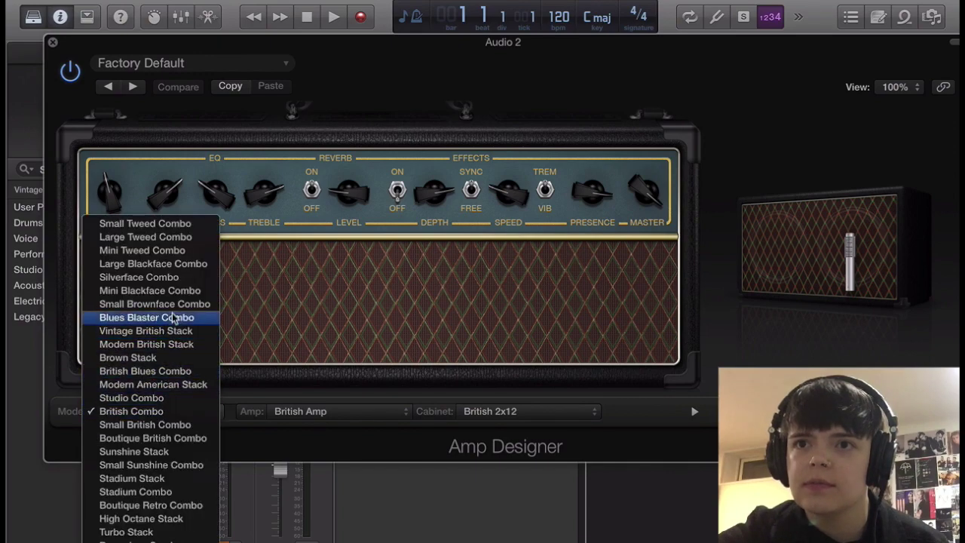
left_click(181, 251)
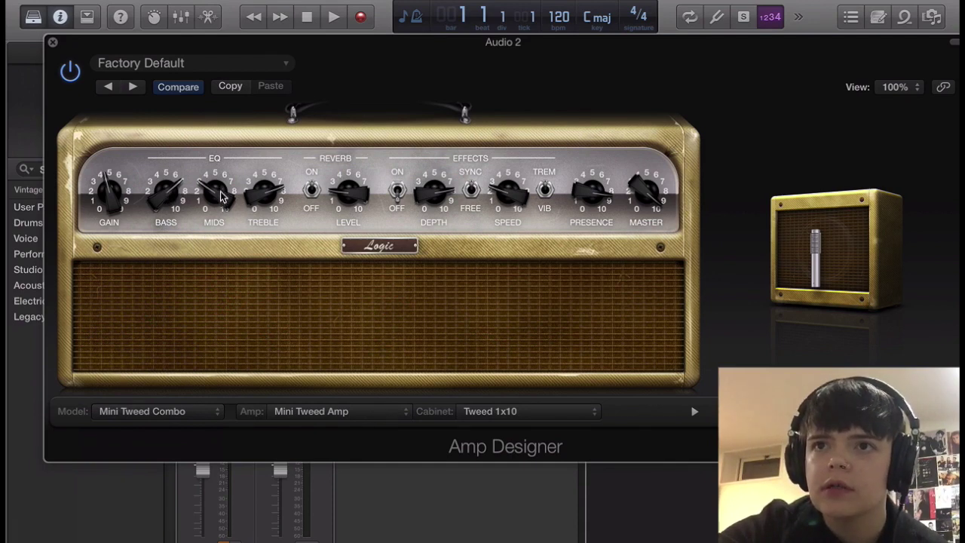
Lower mids, treble to about 5 and presence, master to about 8, gain near zero
left_click_drag(220, 193, 216, 154)
left_click_drag(263, 192, 276, 258)
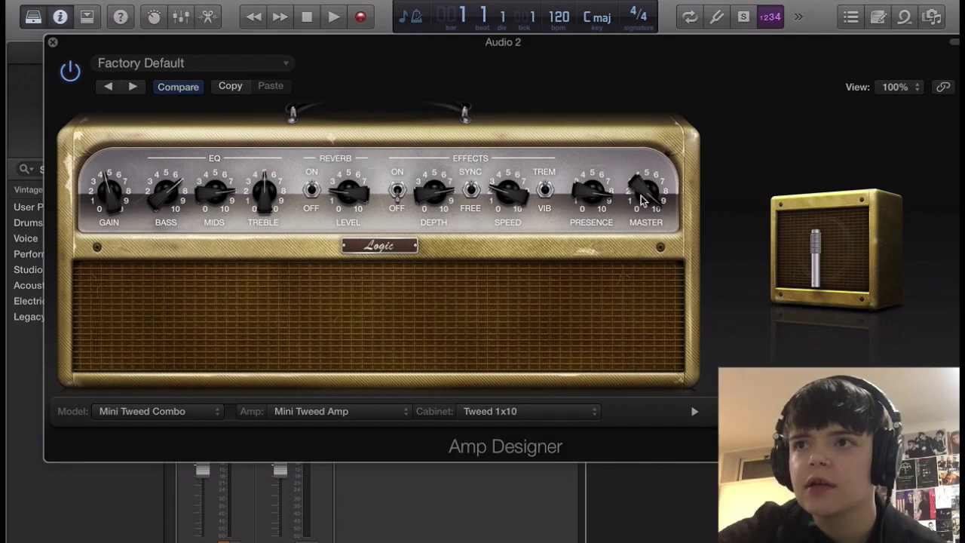
left_click_drag(640, 200, 643, 257)
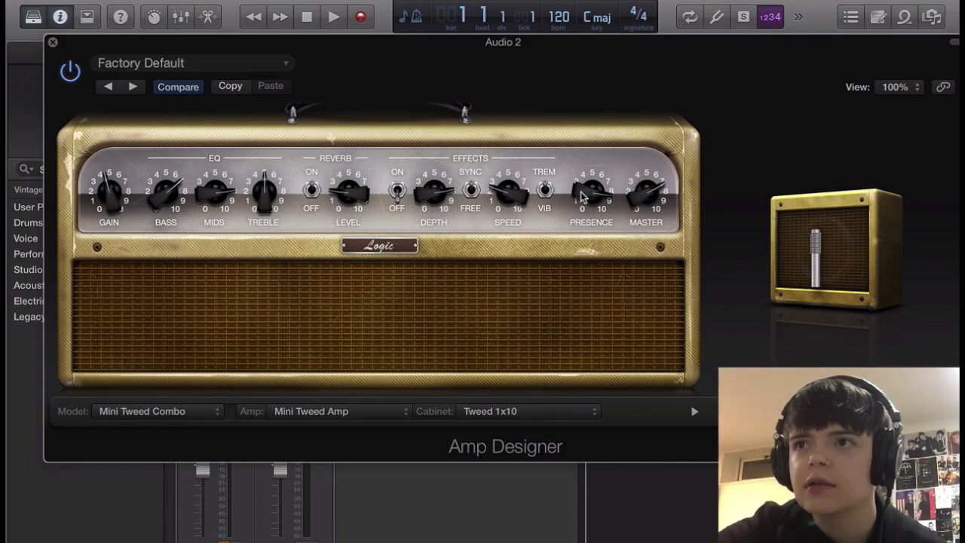
left_click_drag(581, 196, 586, 224)
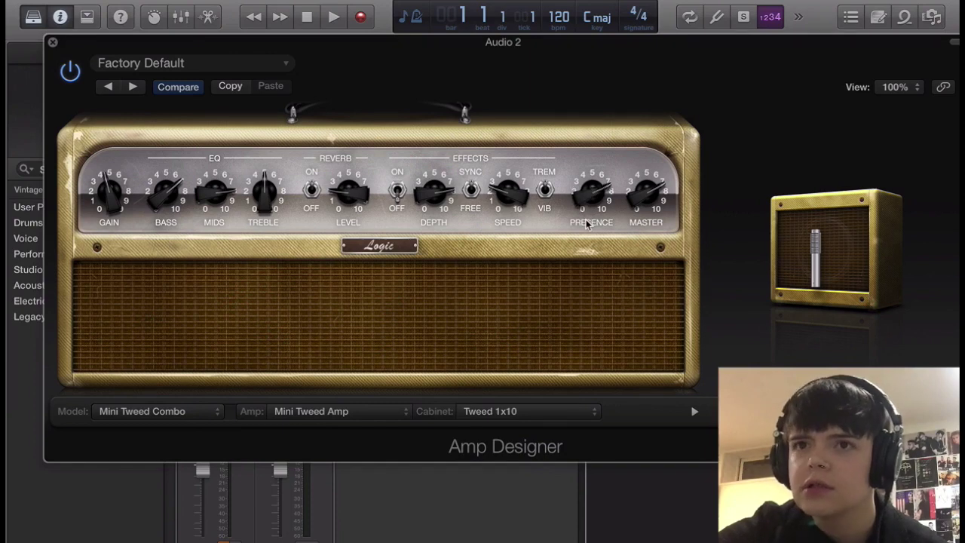
left_click_drag(104, 195, 111, 141)
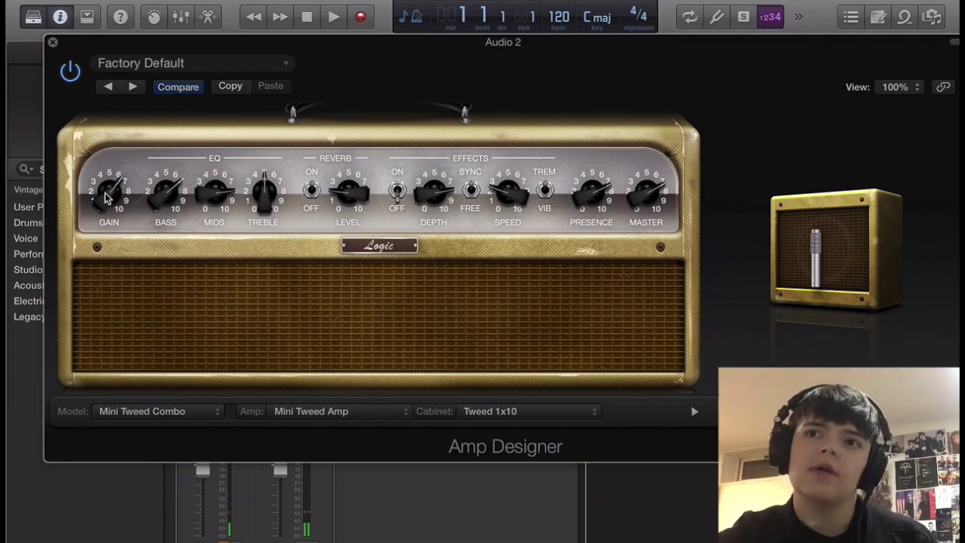
left_click_drag(105, 192, 103, 179)
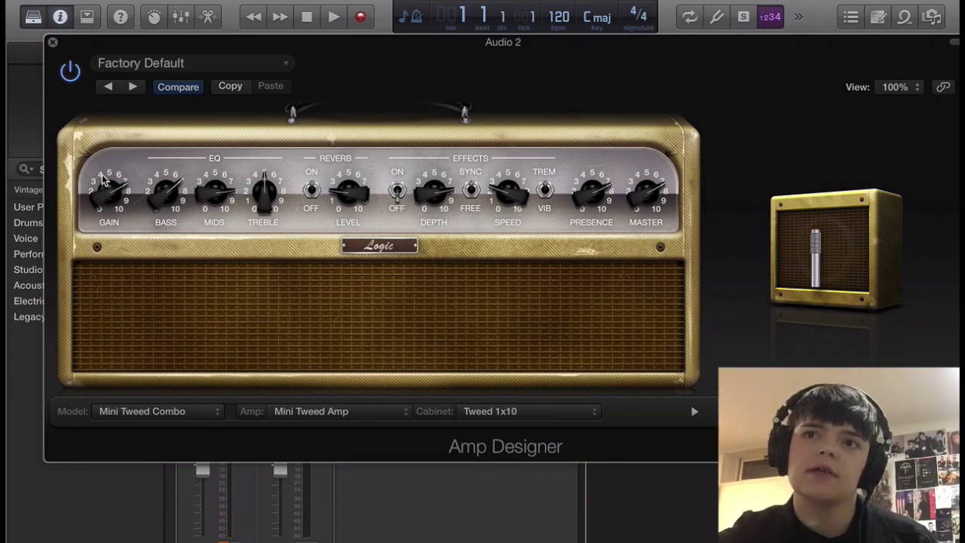
mouse_move(777, 331)
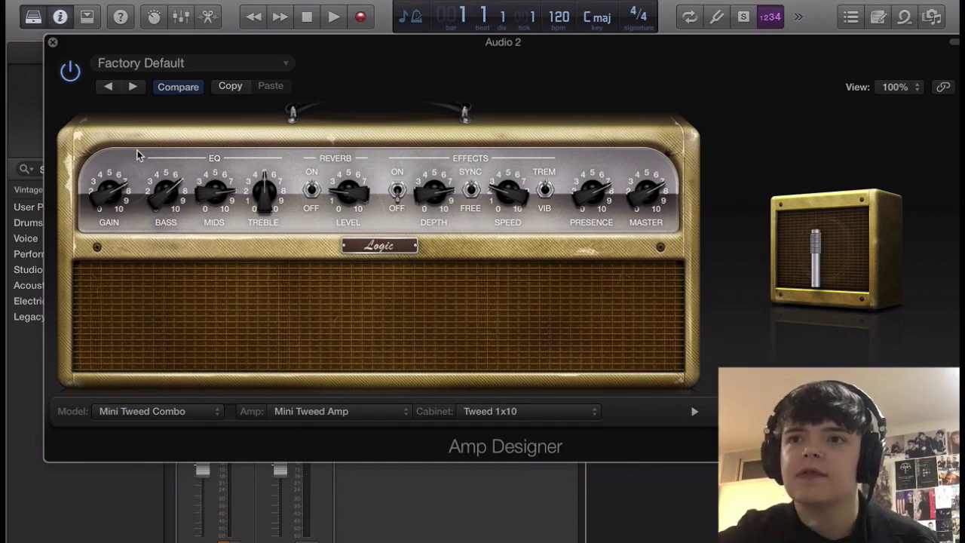
Close Amp Designer and insert a mono Channel EQ in the slot below it
left_click(52, 42)
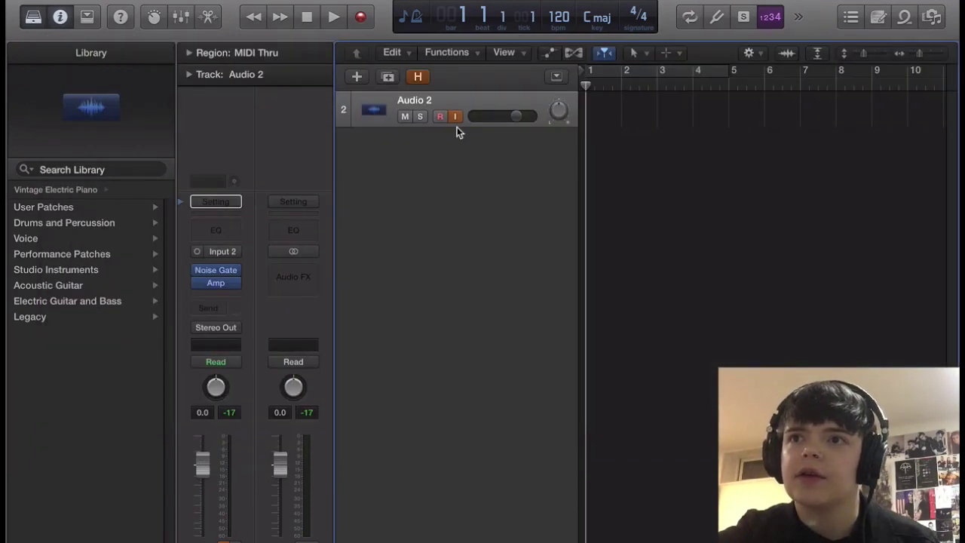
left_click(217, 294)
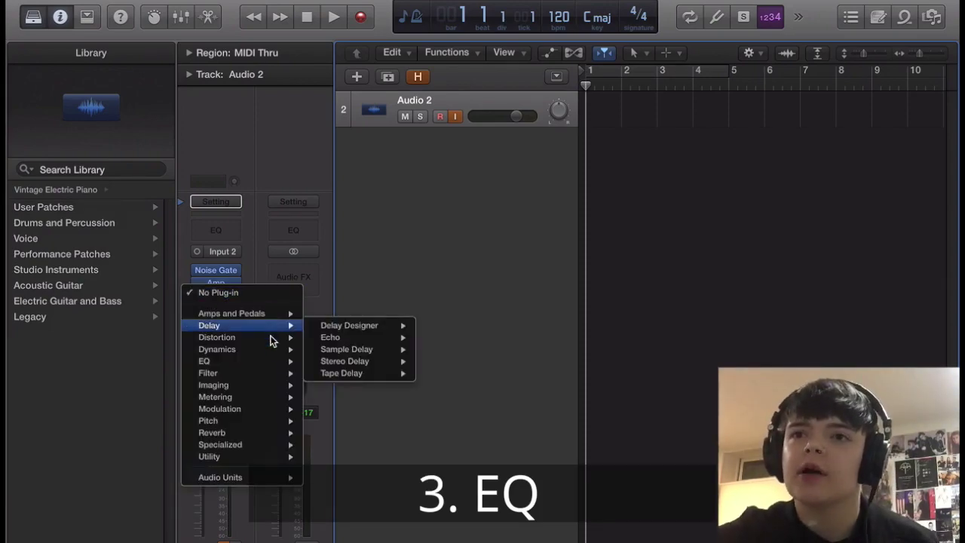
mouse_move(273, 360)
mouse_move(373, 360)
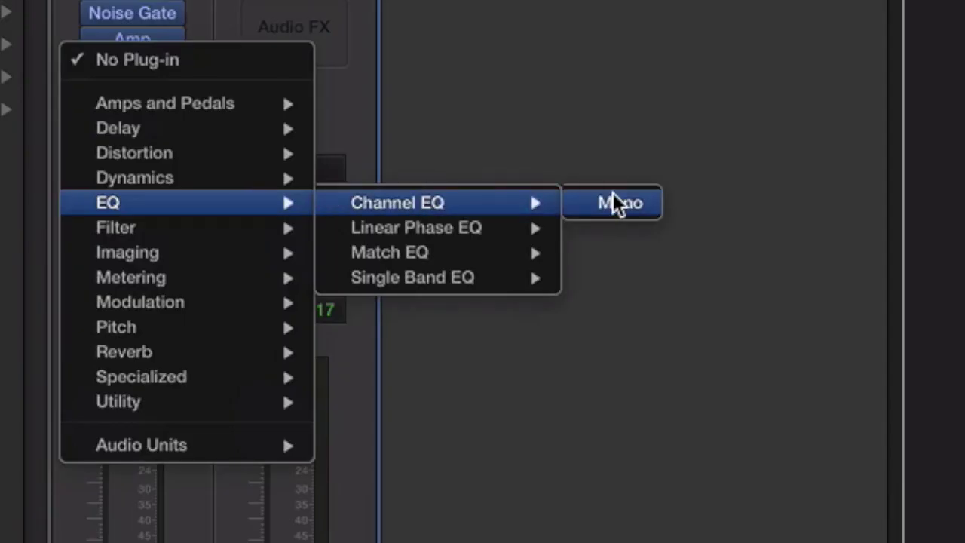
left_click(613, 202)
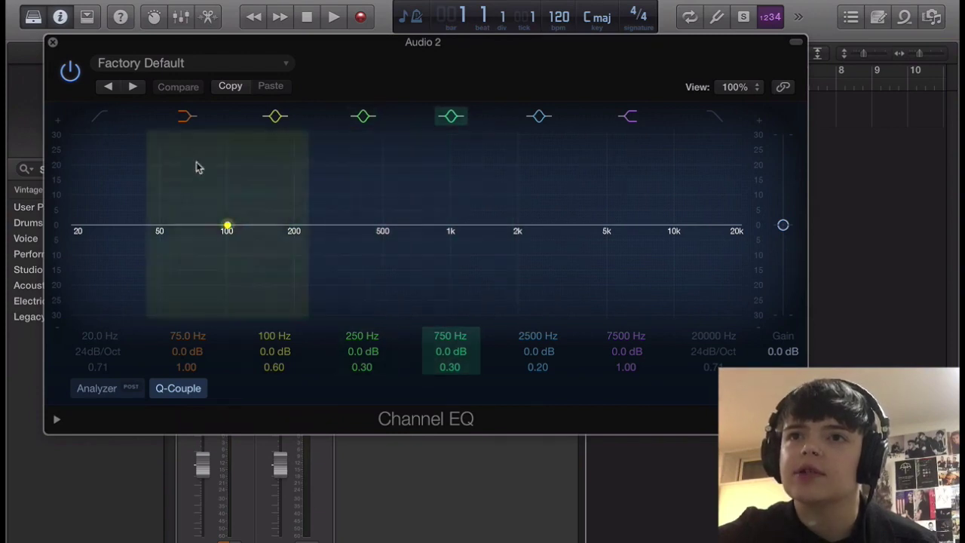
Load the EQ Tools Megaphone preset, then set low cut 94 Hz and high cut 5400 Hz
left_click(166, 67)
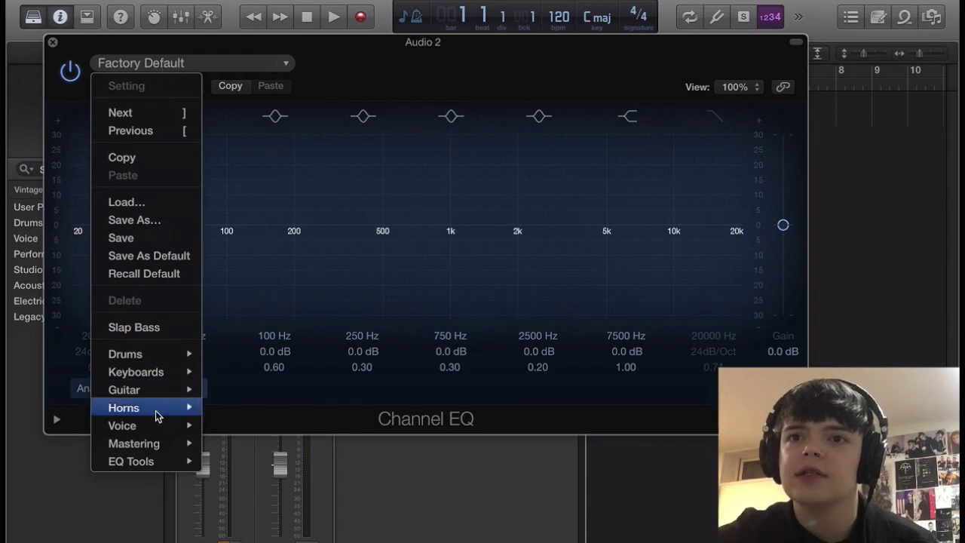
mouse_move(161, 465)
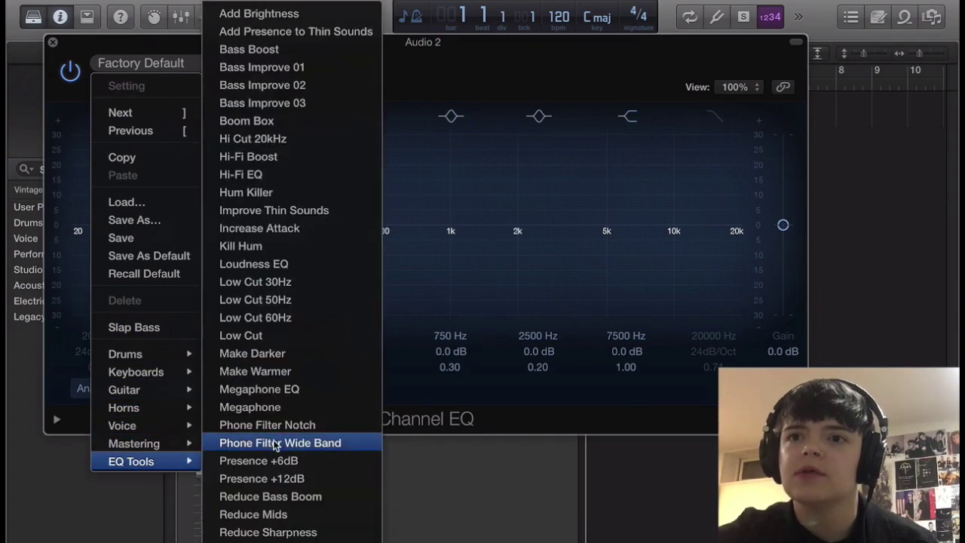
scroll(275, 433, "down", 1)
left_click(276, 398)
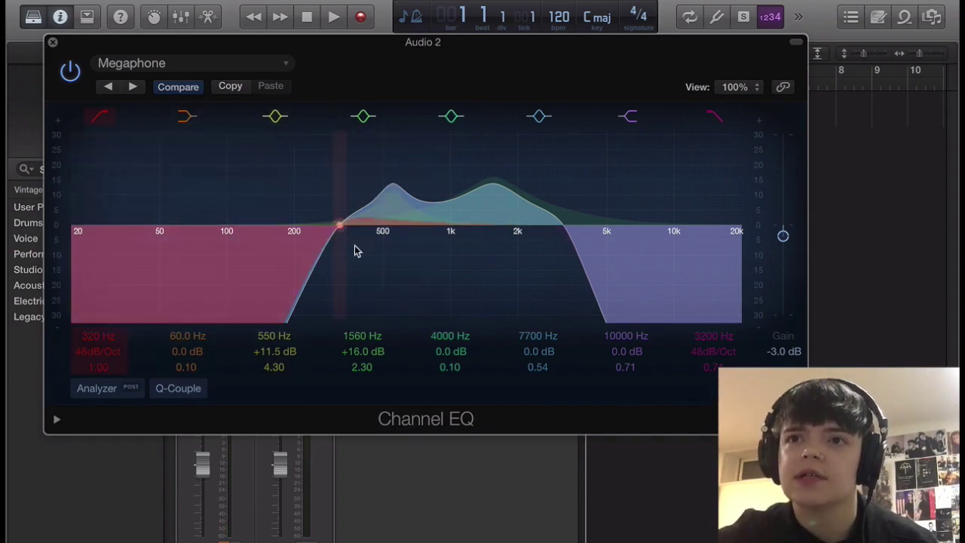
left_click_drag(355, 249, 228, 261)
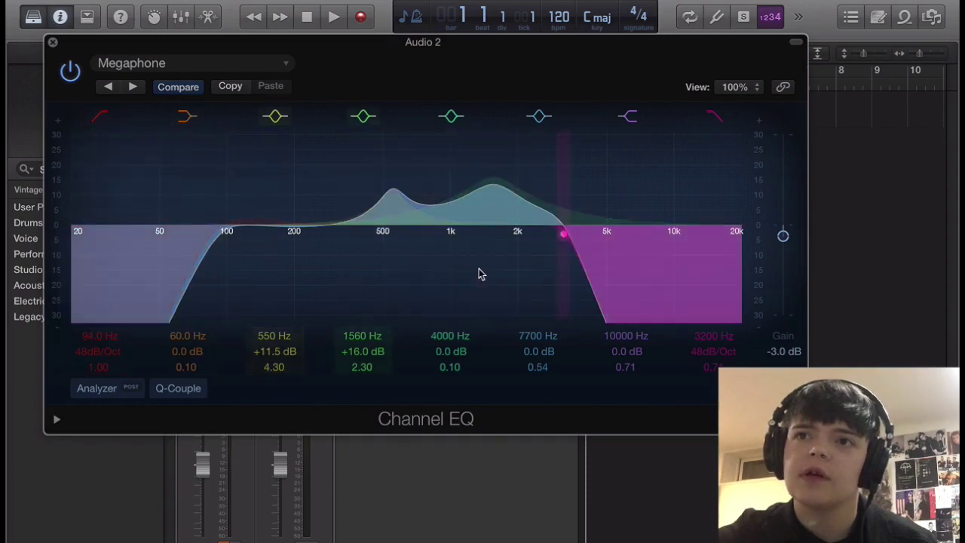
left_click_drag(532, 273, 587, 273)
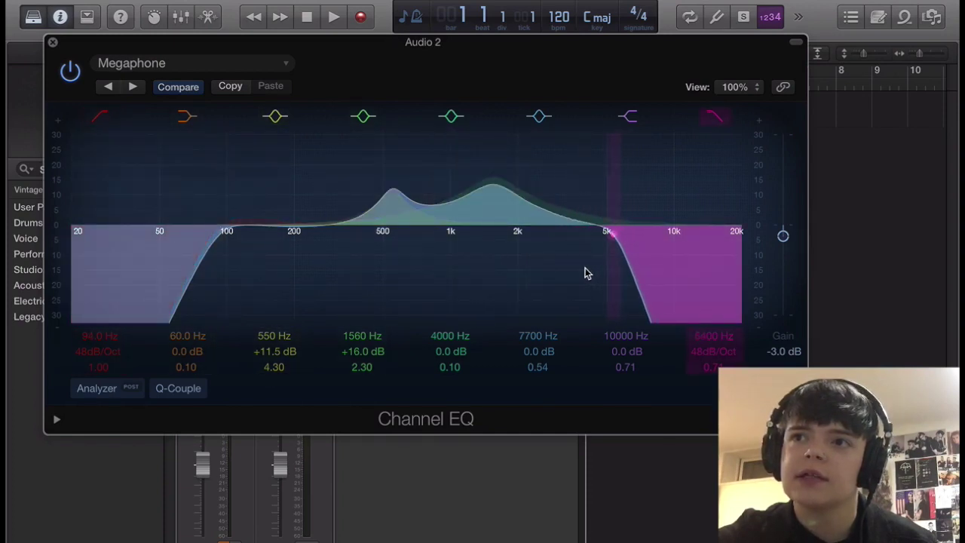
Turn on the analyzer and enable the 60 Hz band as a bass cut
left_click(98, 389)
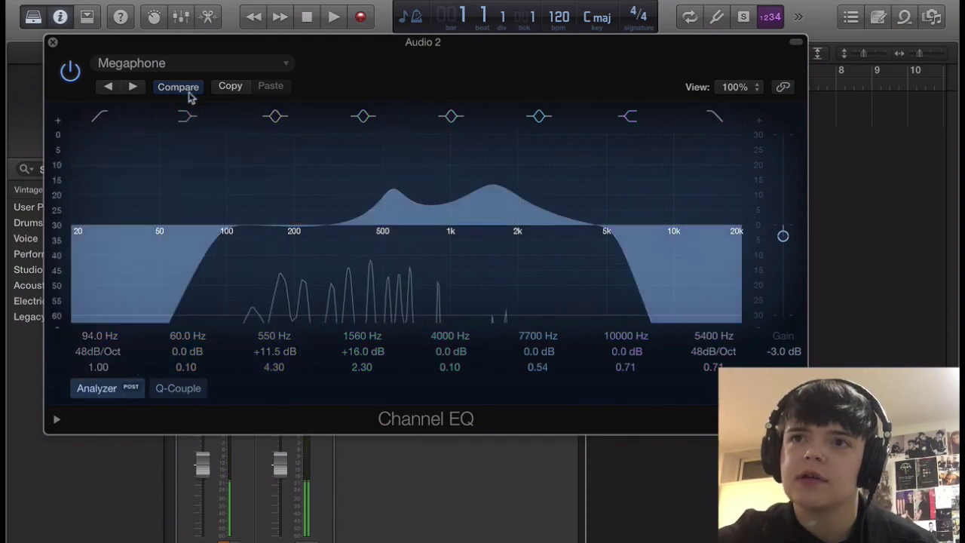
left_click(185, 117)
left_click_drag(177, 224, 113, 279)
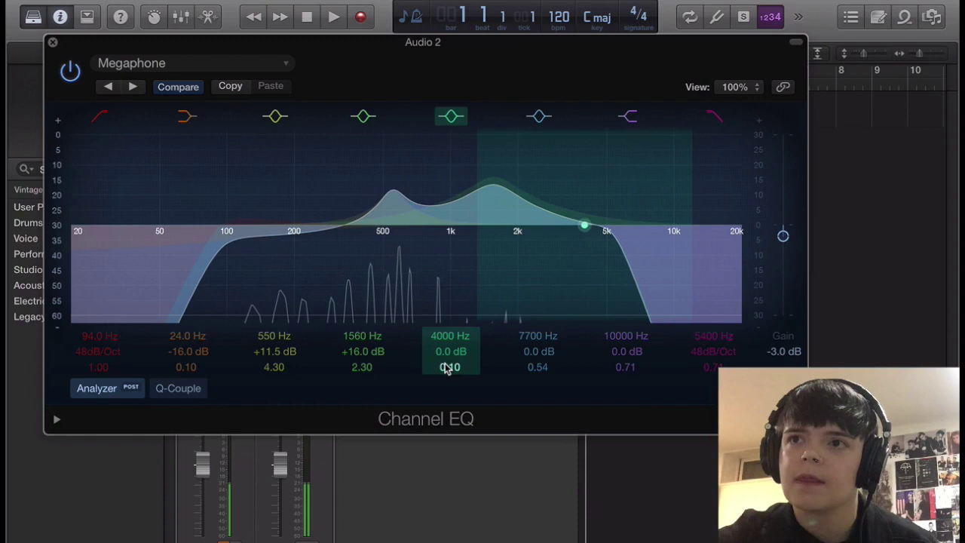
Narrow the 4000 Hz and 1560 Hz peaks, leaving a +14.5 dB boost at 1580 Hz
left_click_drag(447, 367, 448, 362)
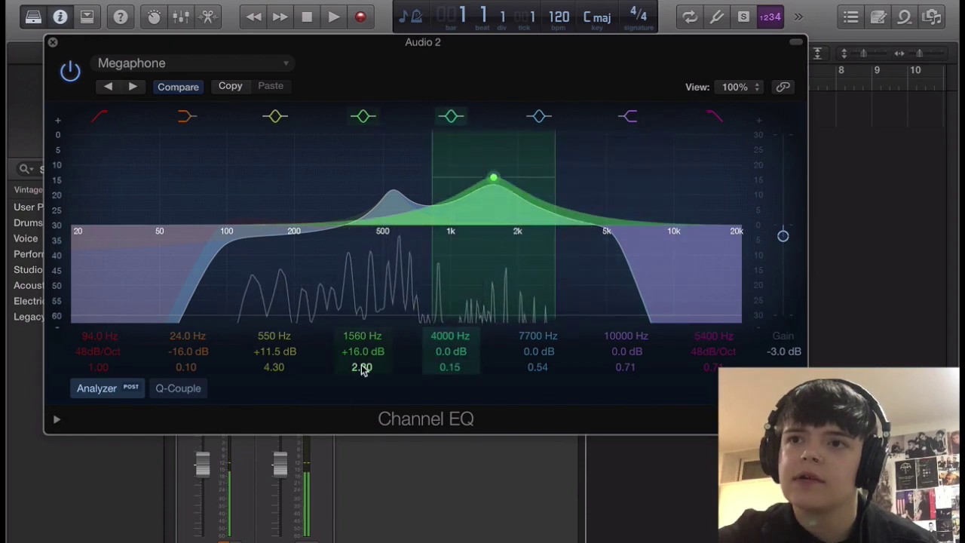
mouse_move(361, 366)
left_mouse_down()
mouse_move(361, 352)
mouse_move(361, 362)
left_mouse_up()
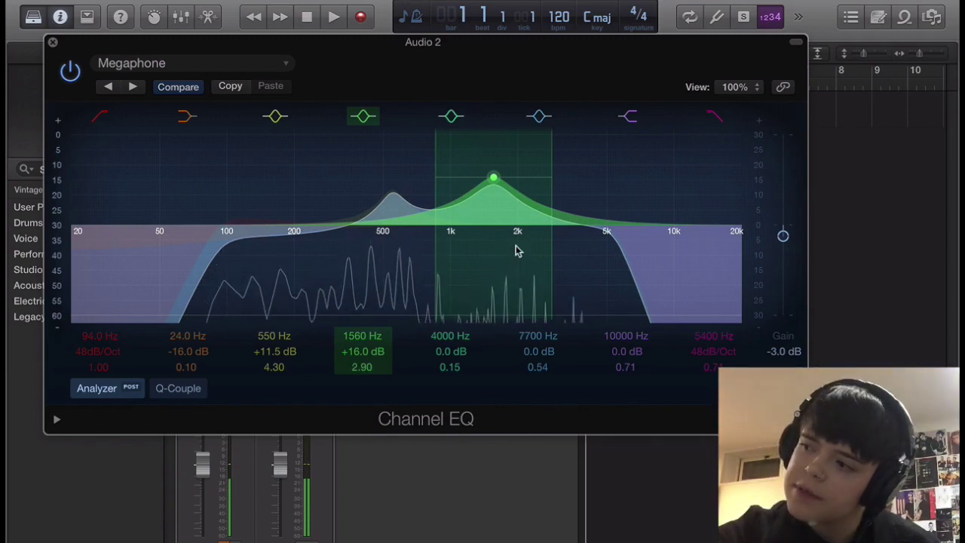
mouse_move(534, 216)
left_mouse_down()
mouse_move(534, 249)
mouse_move(536, 167)
mouse_move(539, 223)
left_mouse_up()
mouse_move(384, 216)
left_mouse_down()
mouse_move(389, 162)
mouse_move(380, 220)
left_mouse_up()
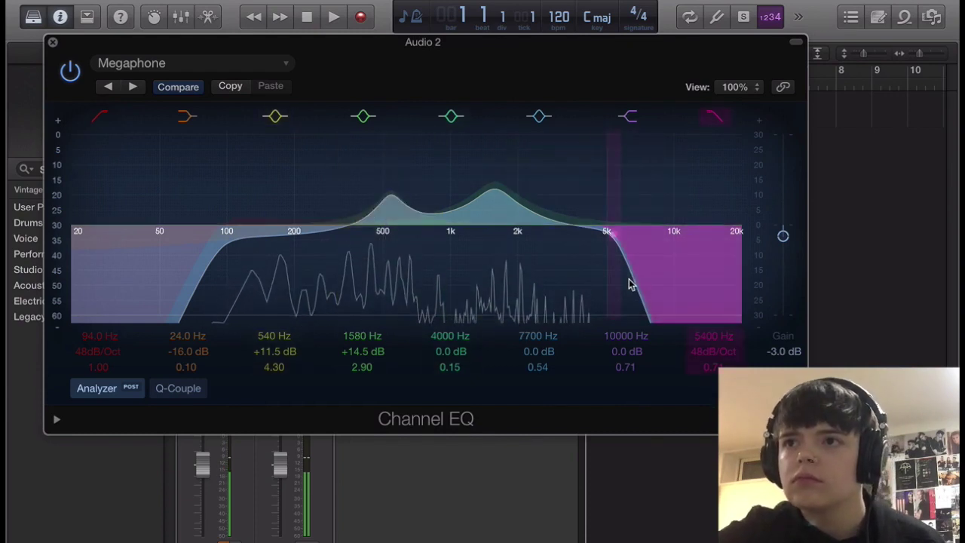
Move the low cut up to 146 Hz and the high cut down to 4750 Hz
left_click_drag(630, 284, 611, 279)
left_click_drag(181, 290, 231, 297)
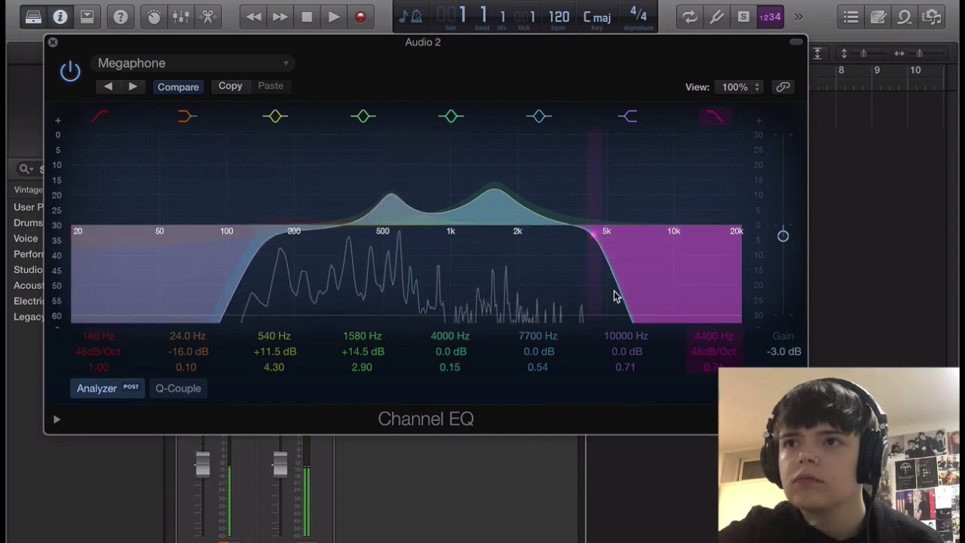
left_click_drag(614, 297, 623, 294)
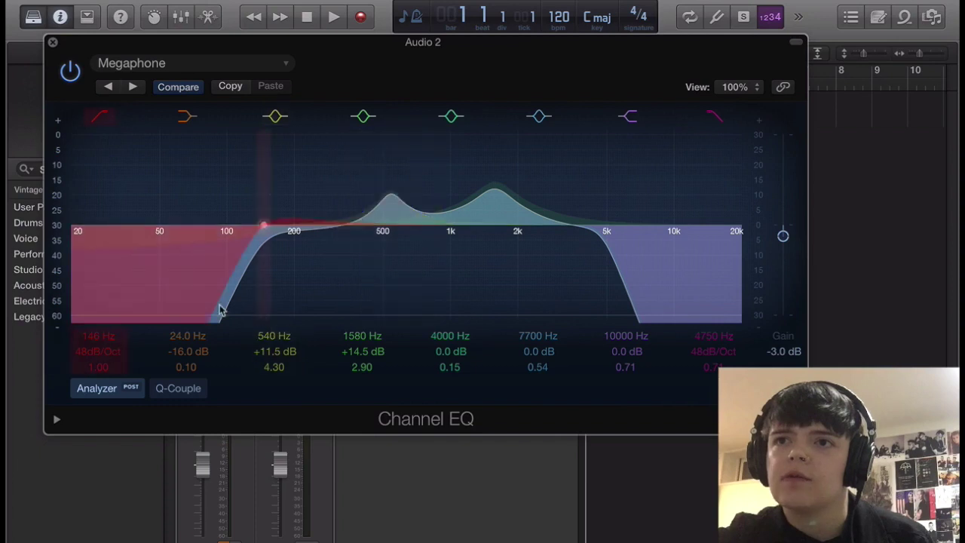
Close the Channel EQ and insert a mono Dynamics Compressor in the next slot
left_click(53, 43)
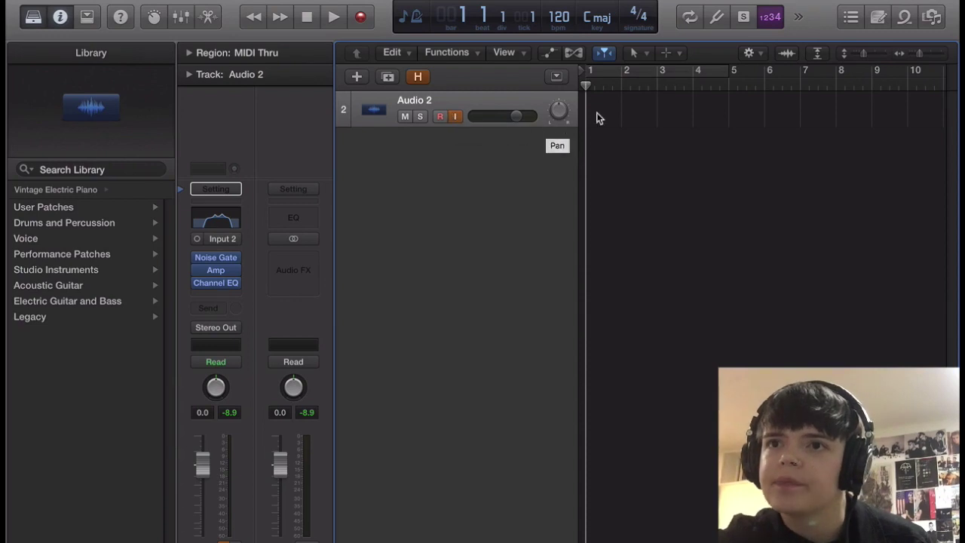
left_click(216, 296)
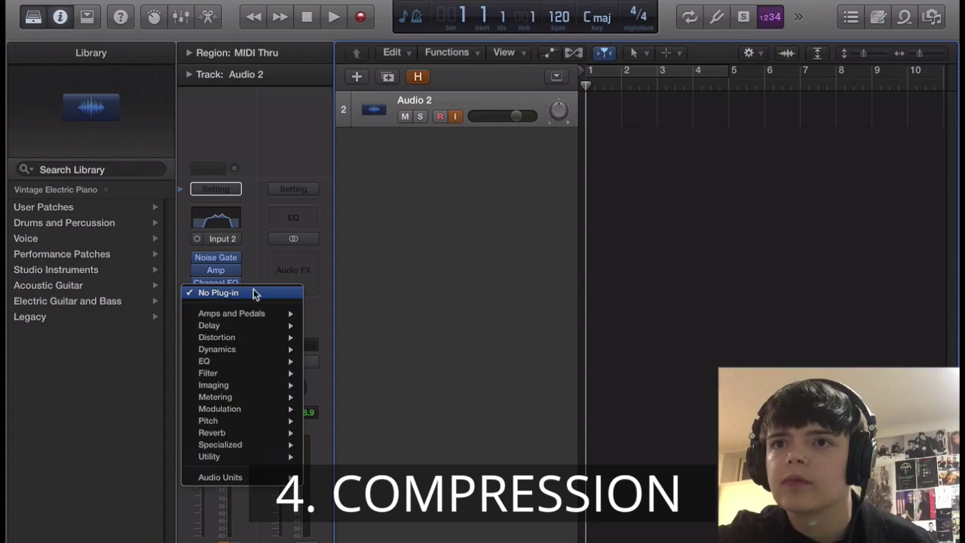
mouse_move(276, 345)
mouse_move(567, 209)
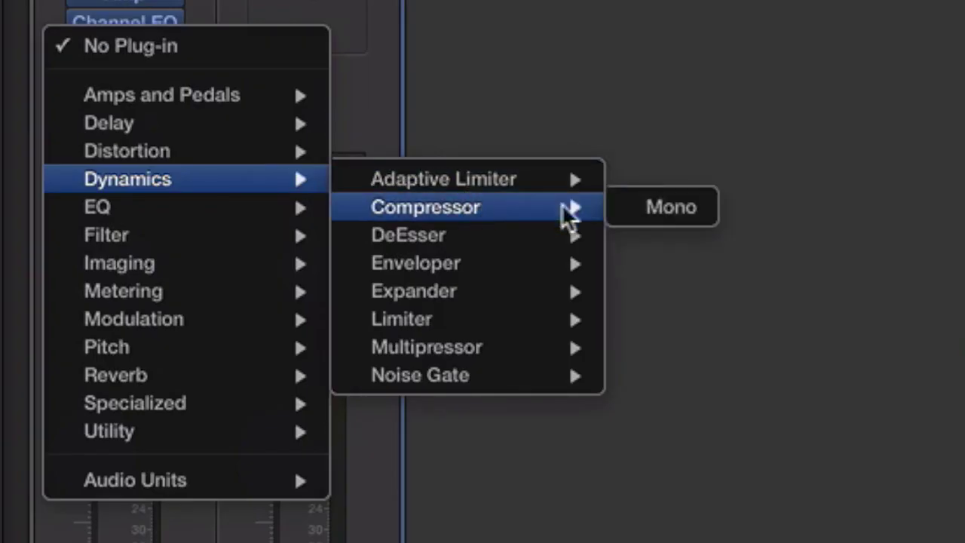
left_click(690, 209)
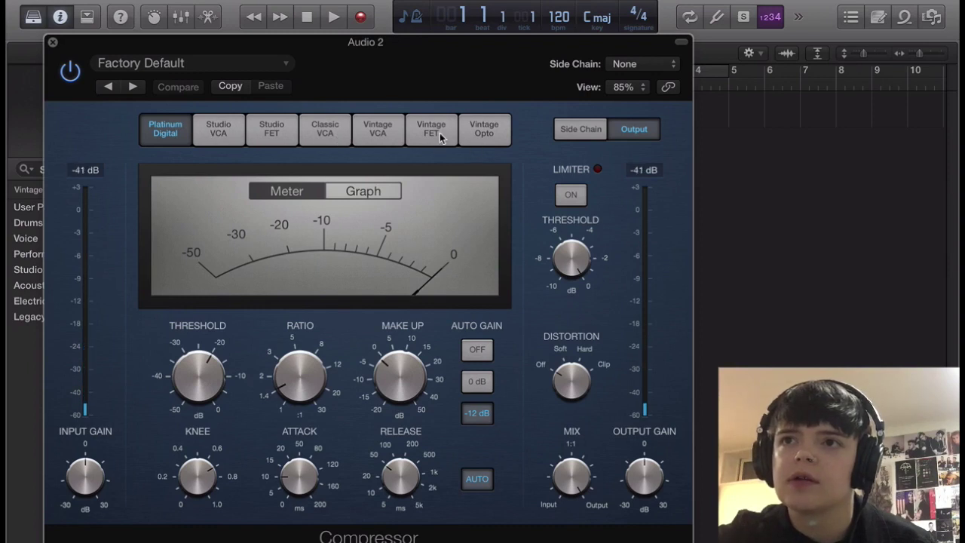
Set the Compressor to Studio FET with -29 dB threshold and 3.1:1 ratio, then close it
left_click(273, 125)
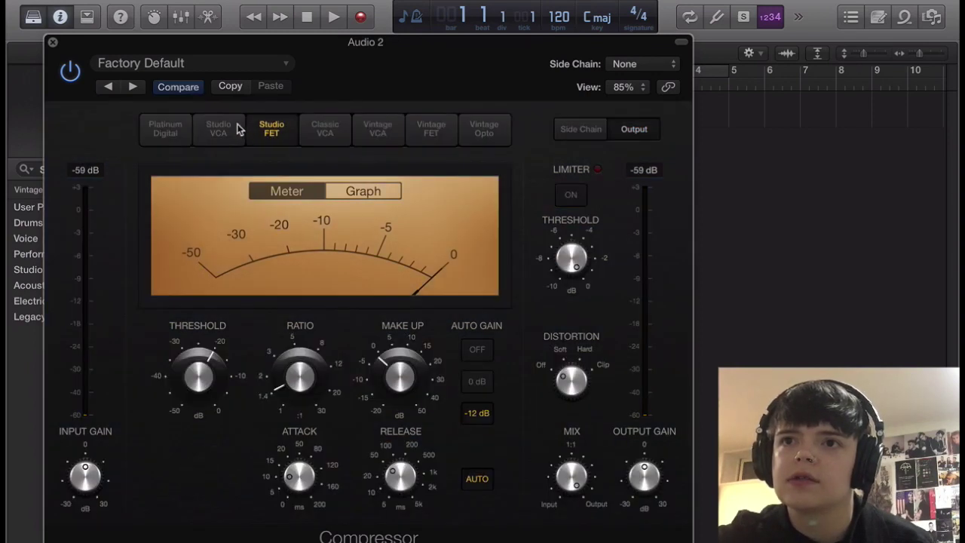
mouse_move(194, 377)
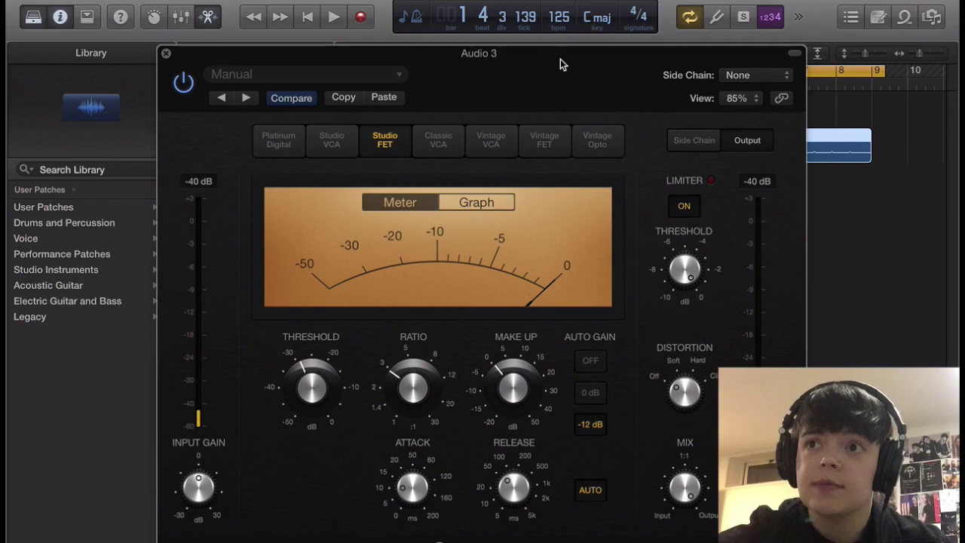
mouse_move(560, 59)
left_mouse_down()
mouse_move(563, 242)
mouse_move(597, 88)
mouse_move(571, 69)
left_mouse_up()
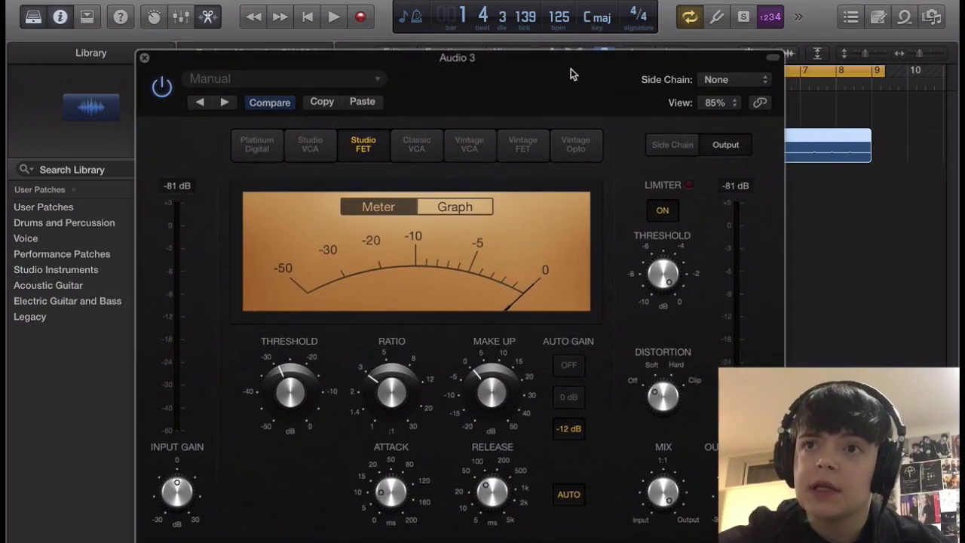
mouse_move(318, 331)
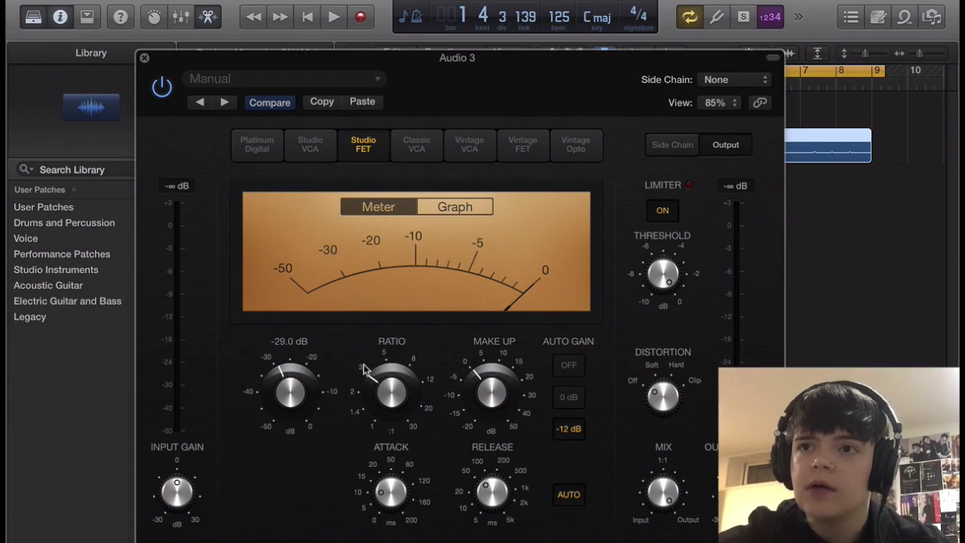
mouse_move(355, 389)
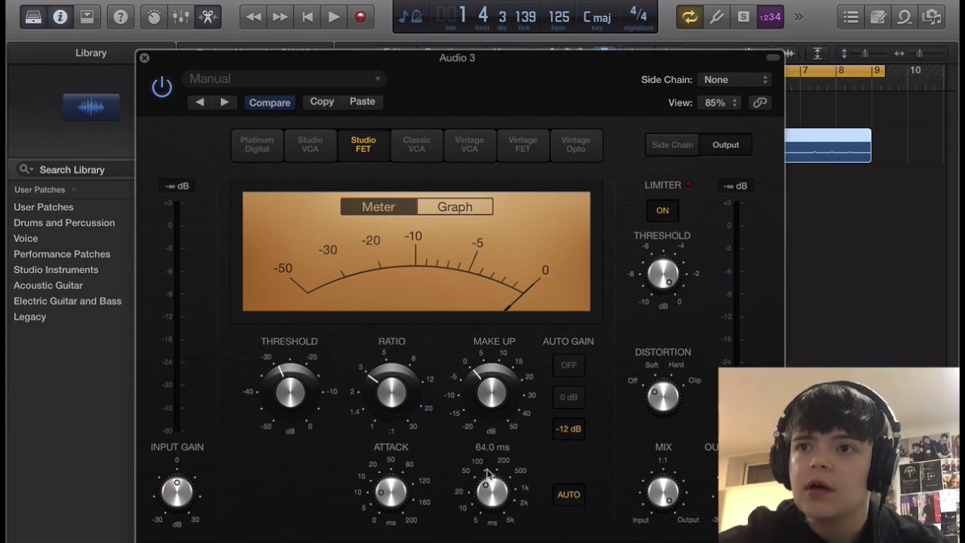
mouse_move(379, 488)
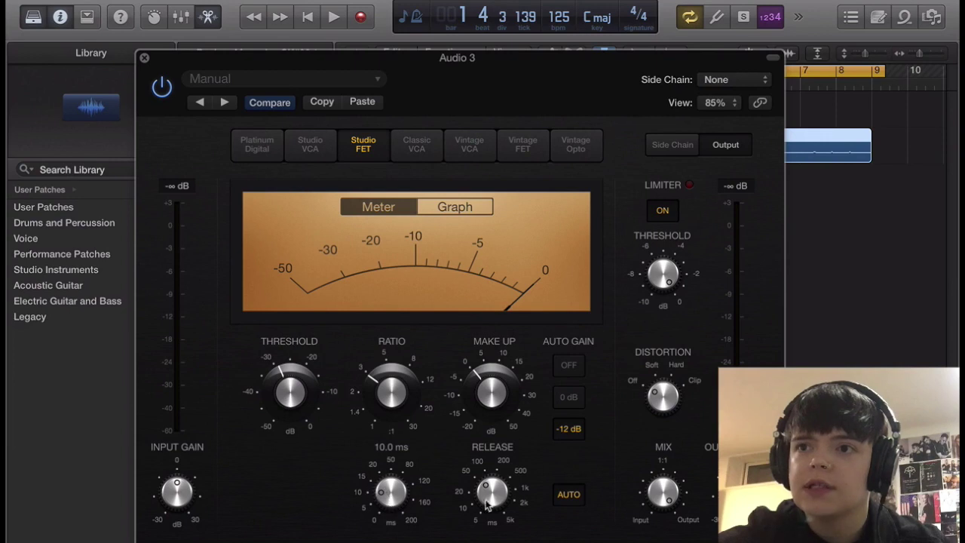
mouse_move(490, 499)
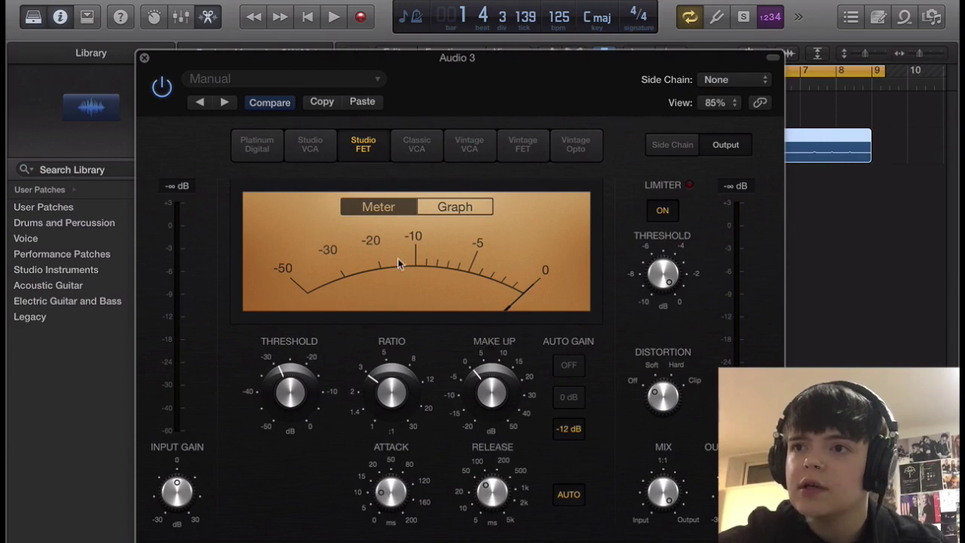
left_click(145, 60)
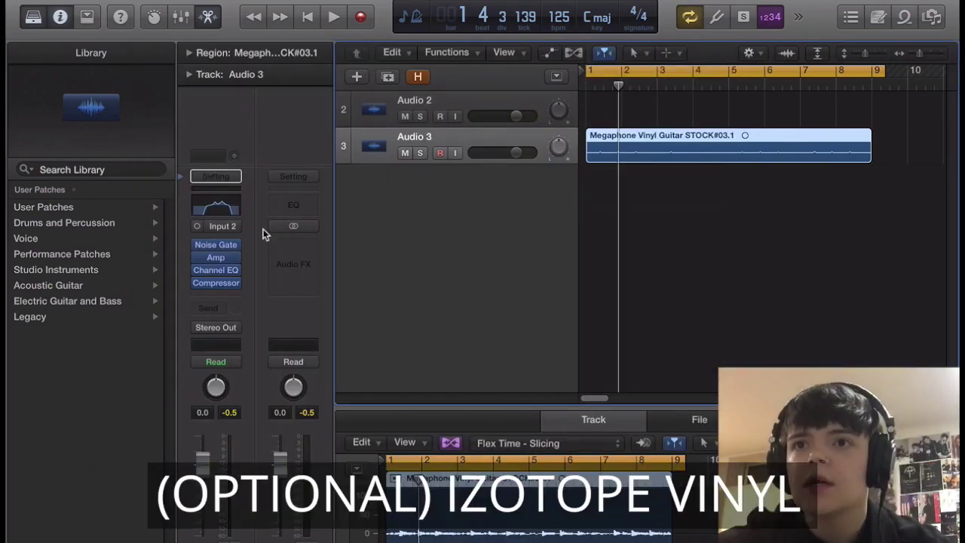
Insert iZotope Vinyl (Audio Units, mono) in the slot below the Compressor
left_click(226, 293)
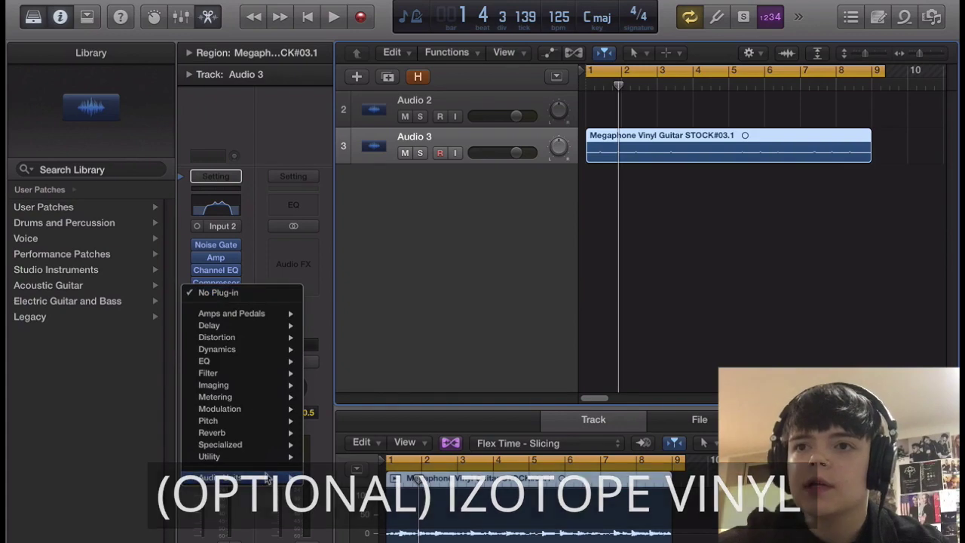
mouse_move(266, 477)
mouse_move(354, 540)
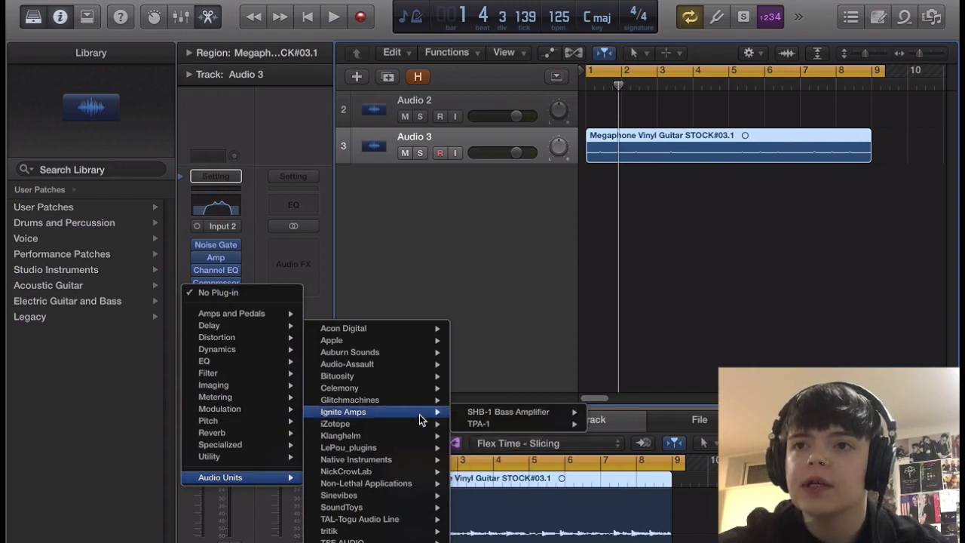
mouse_move(421, 422)
mouse_move(528, 424)
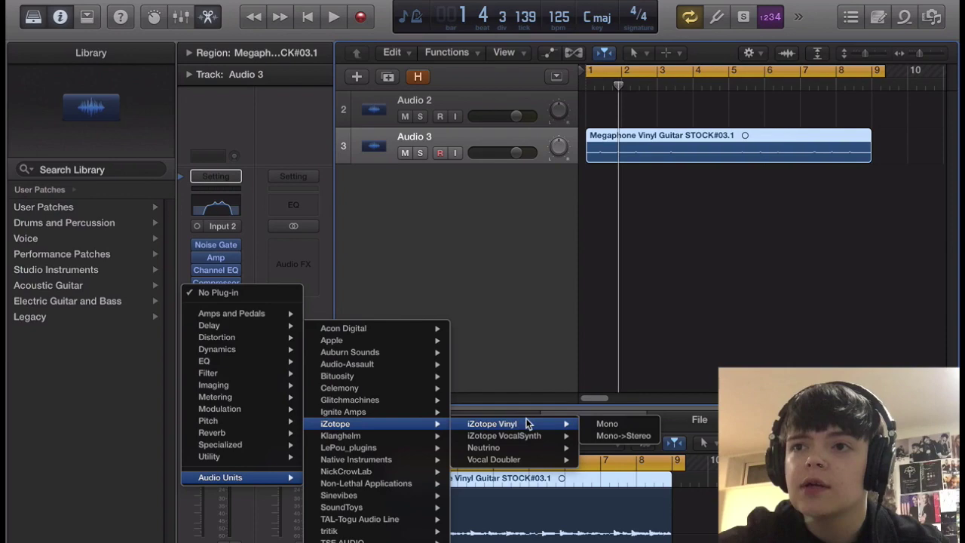
left_click(603, 424)
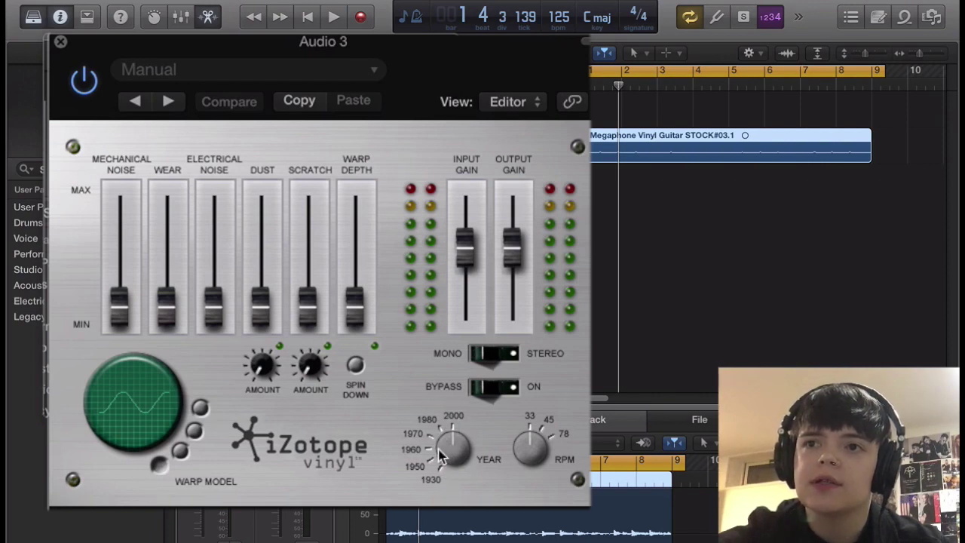
Set Warp Depth to 48%, Year back toward 1970, and Wear to about 5%
mouse_move(360, 308)
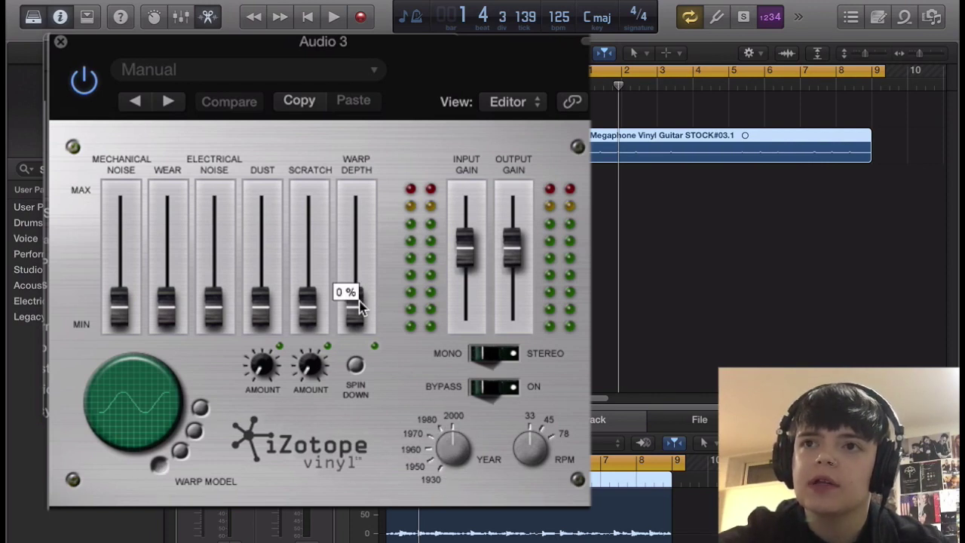
left_click_drag(360, 307, 364, 257)
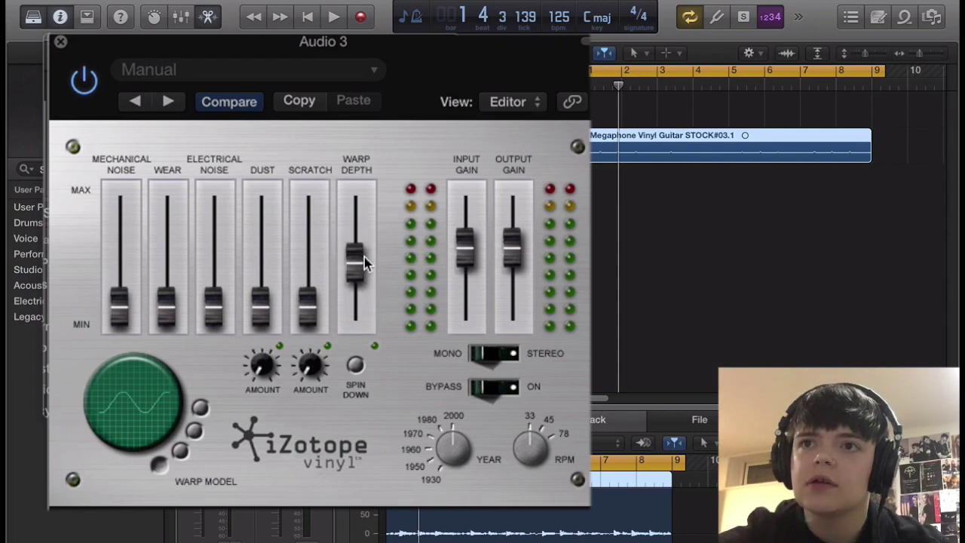
left_click_drag(465, 481, 440, 453)
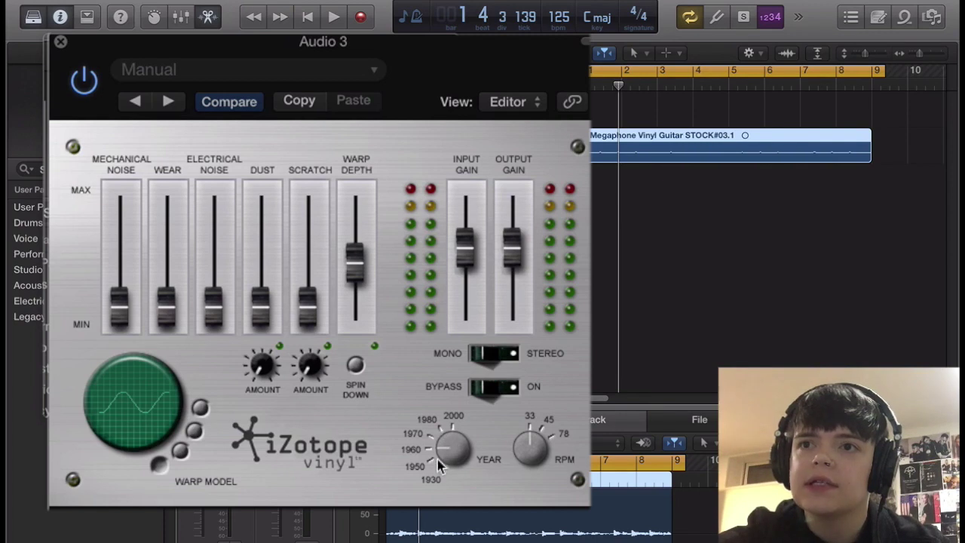
left_click_drag(165, 315, 167, 313)
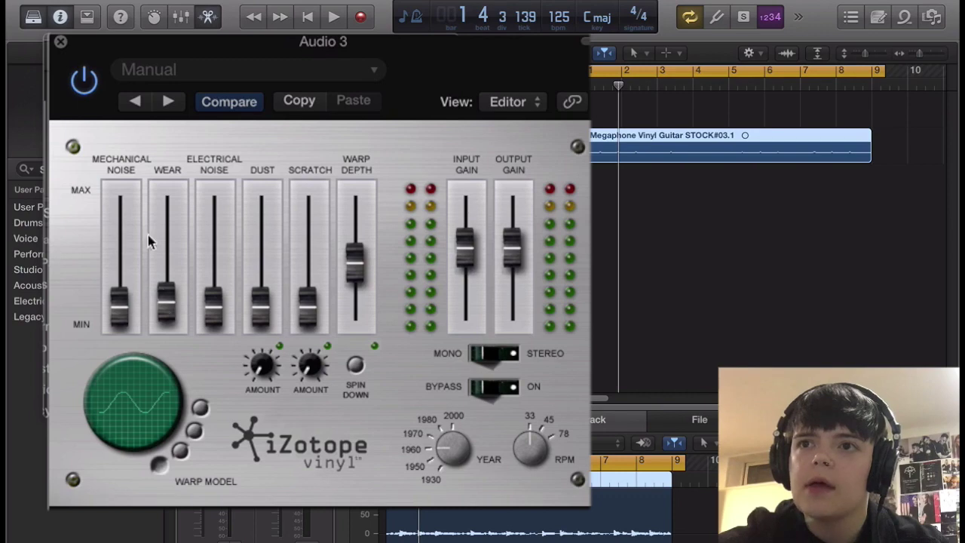
Close iZotope Vinyl and play the Audio 3 chain, replaying it from bar 1 before stopping
left_click(60, 41)
key("space")
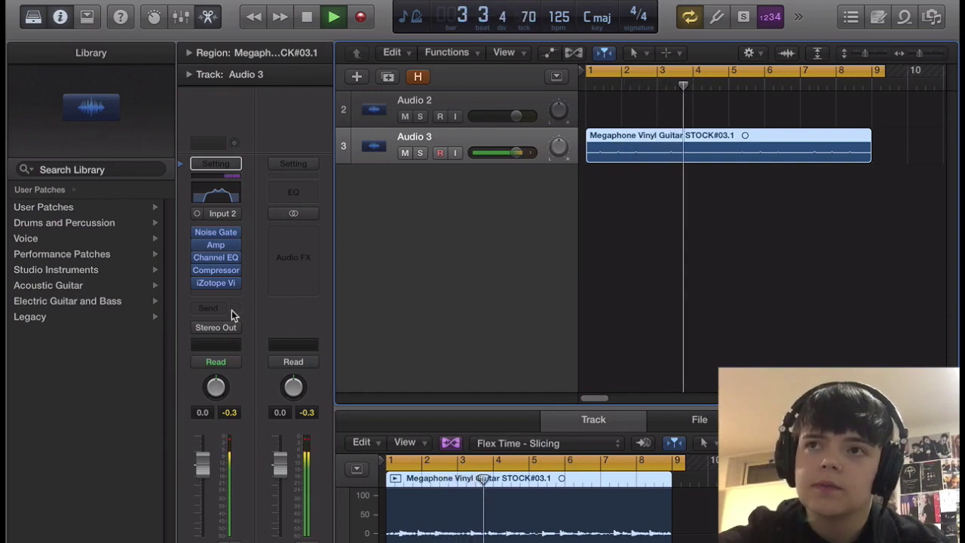
key("space")
mouse_move(201, 283)
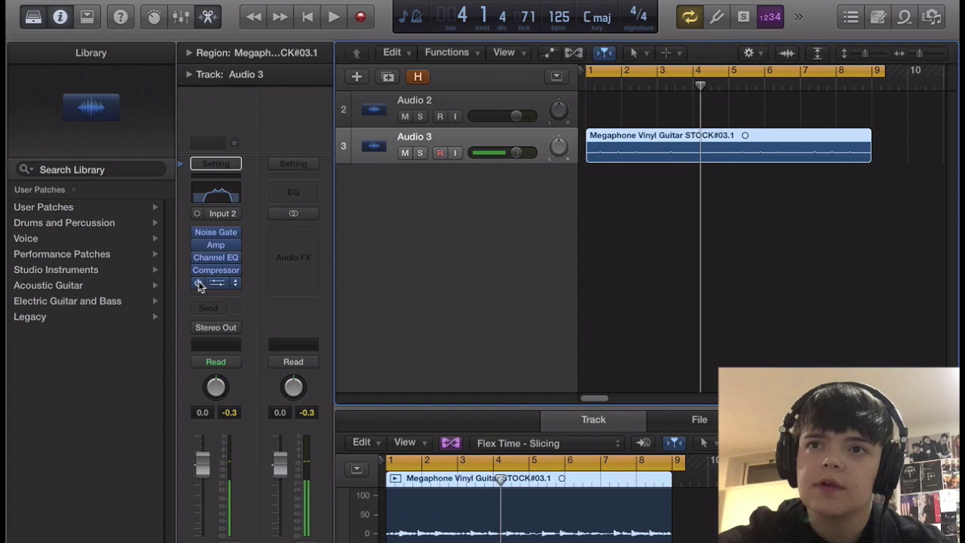
key("Return")
key("space")
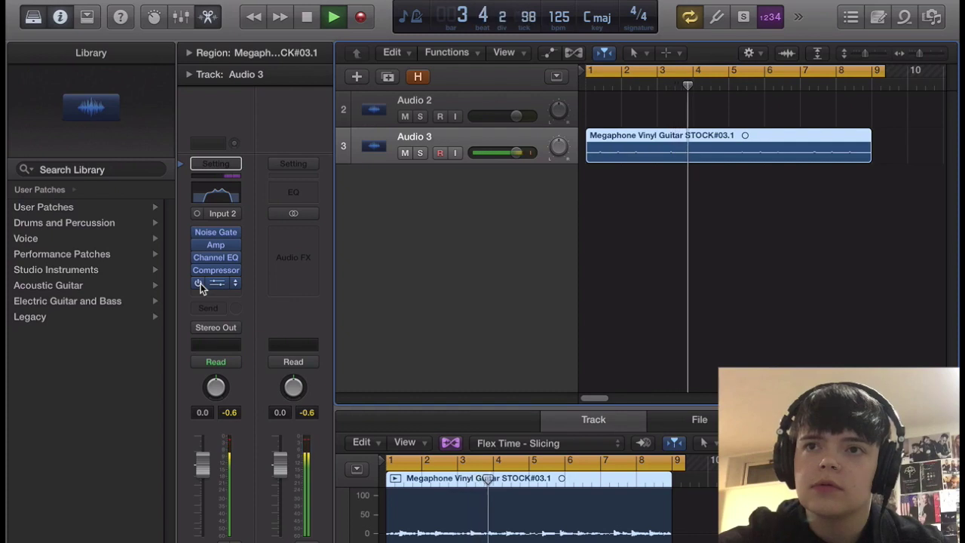
key("space")
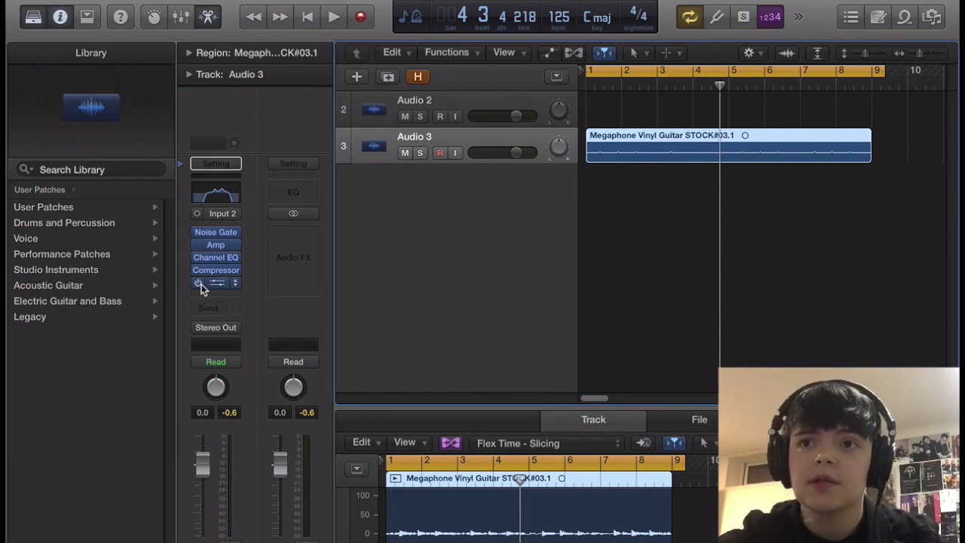
Insert a mono Echo from the Delay category after iZotope Vinyl
left_click(225, 291)
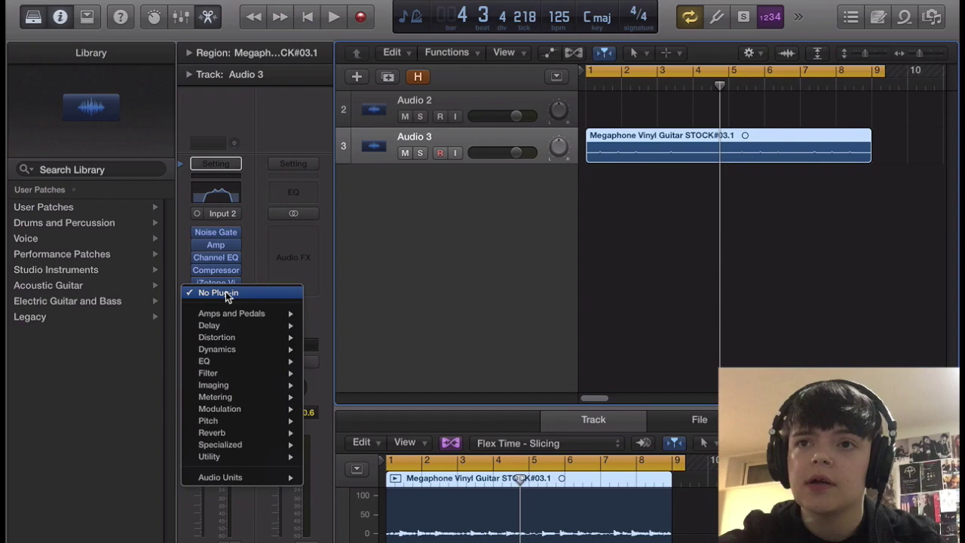
mouse_move(283, 316)
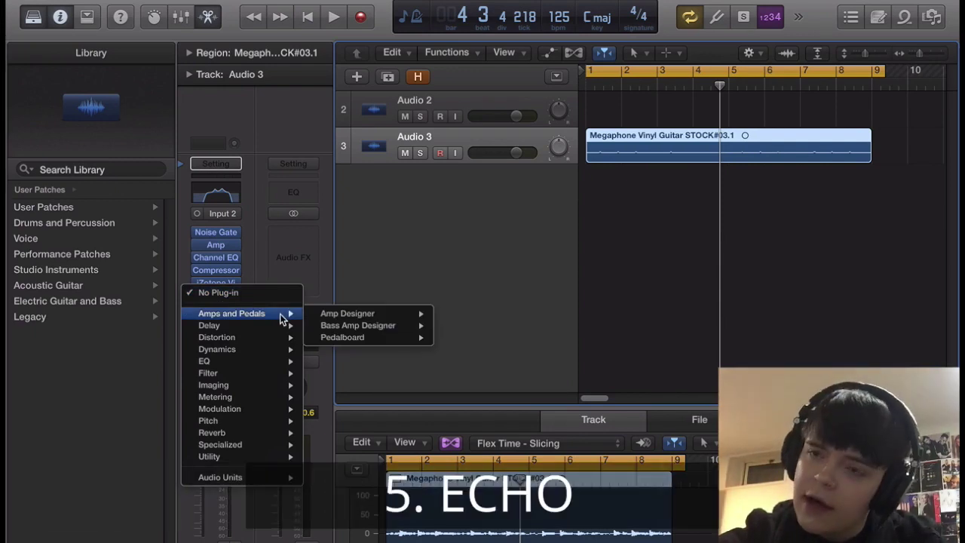
mouse_move(276, 361)
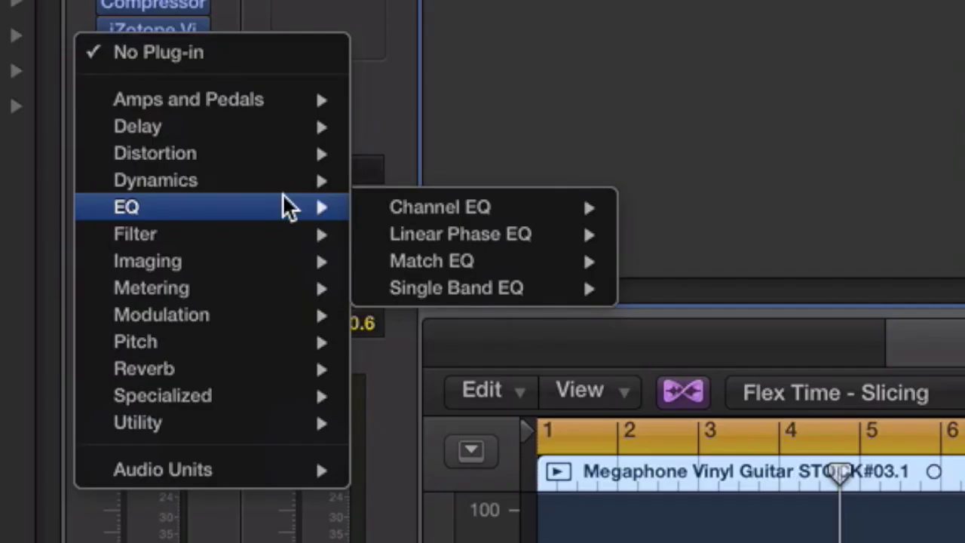
mouse_move(305, 124)
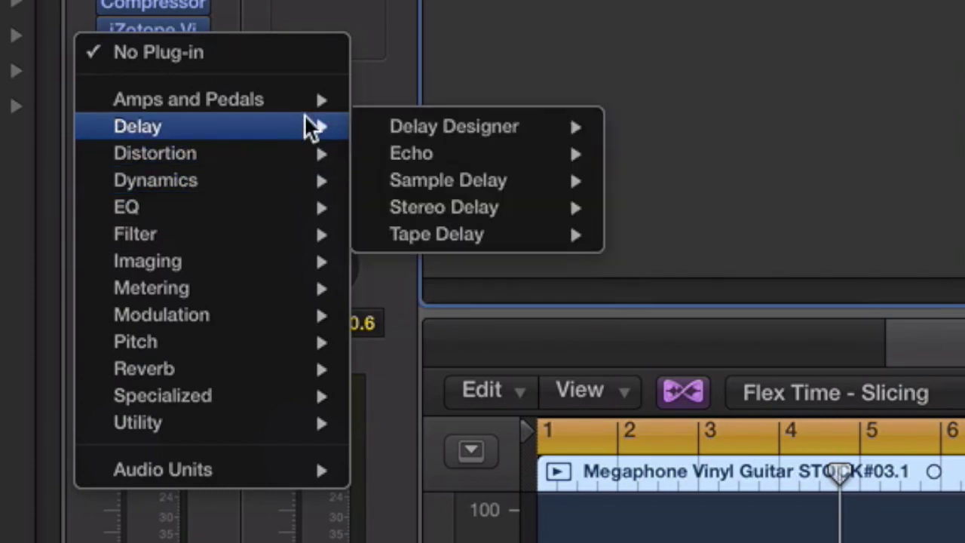
mouse_move(505, 153)
left_click(638, 155)
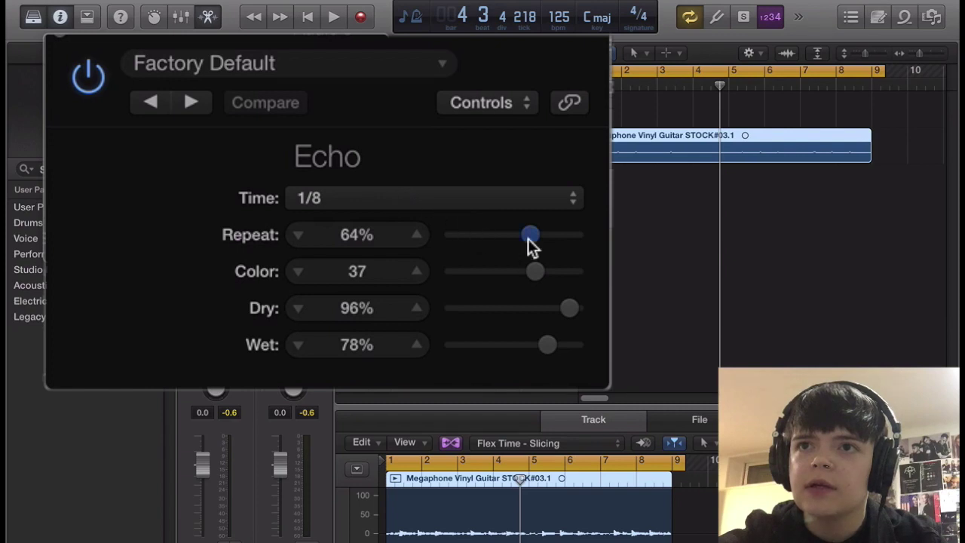
Set the Echo to Repeat 51%, Wet about 20% and Color 25, auditioning with playback
left_click_drag(527, 239, 509, 238)
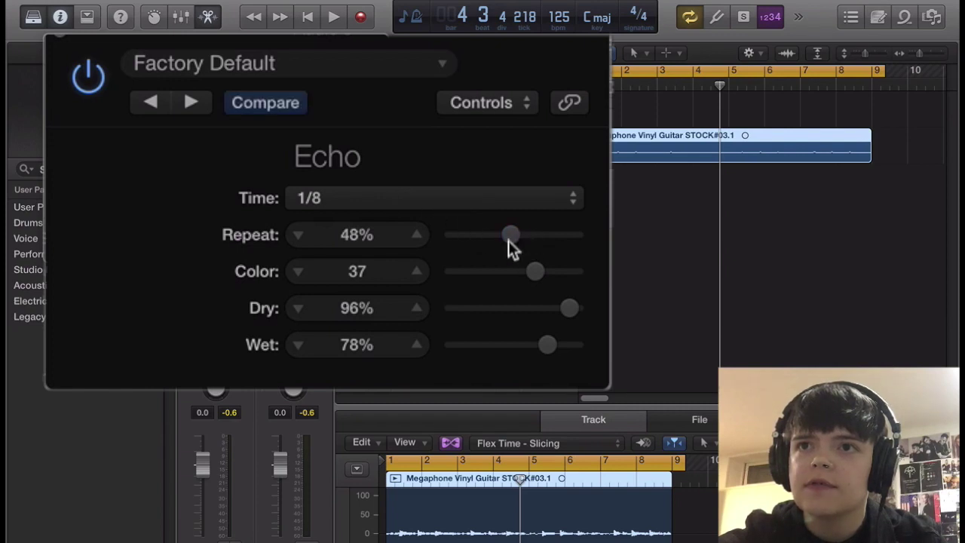
left_click_drag(547, 343, 481, 342)
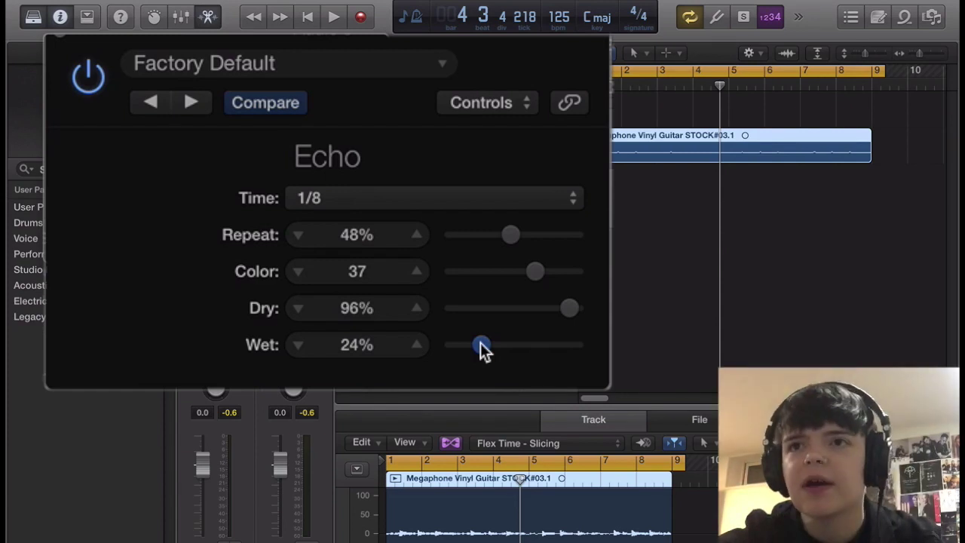
left_click_drag(480, 343, 476, 342)
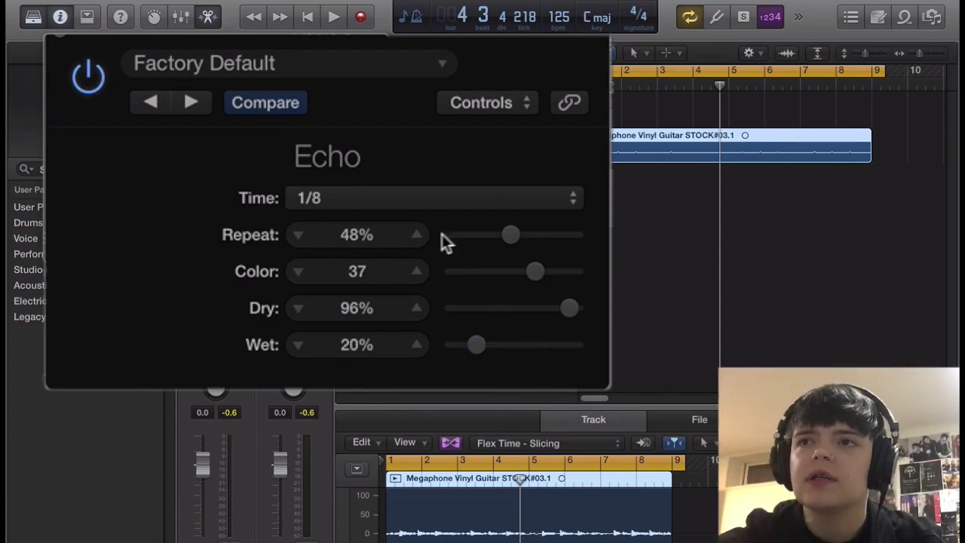
key("space")
key("space")
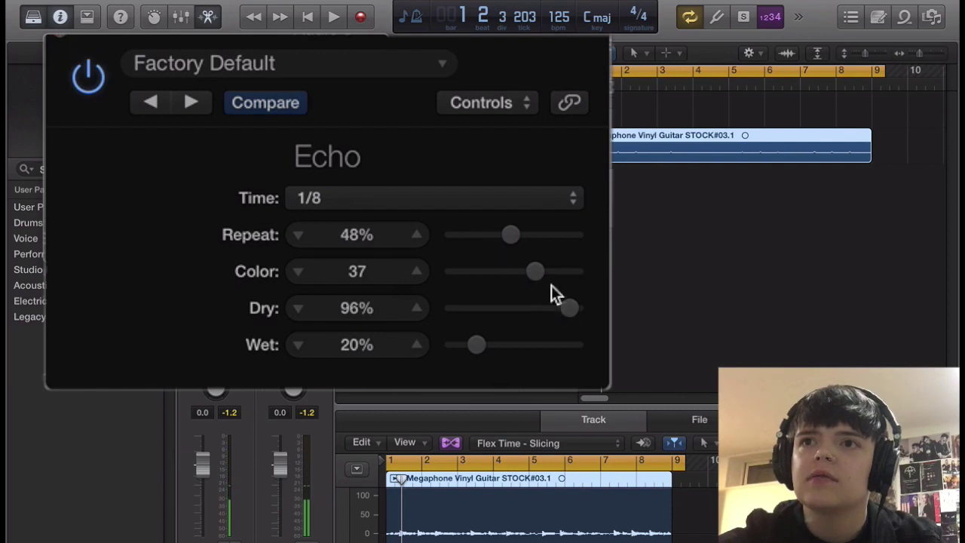
left_click_drag(535, 274, 532, 274)
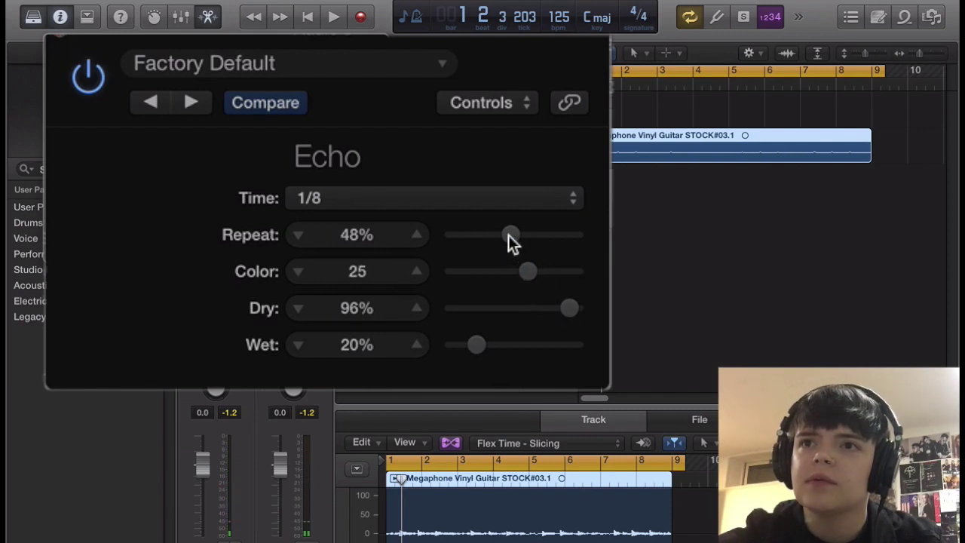
left_click_drag(504, 234, 513, 235)
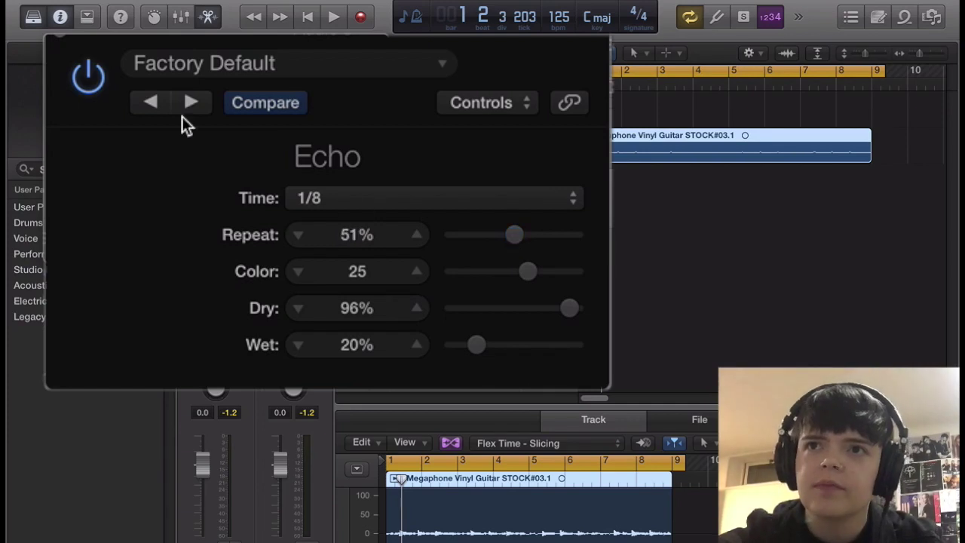
key("space")
Close Echo, stop playback and insert a mono SilverVerb in the slot after Echo
left_click(62, 37)
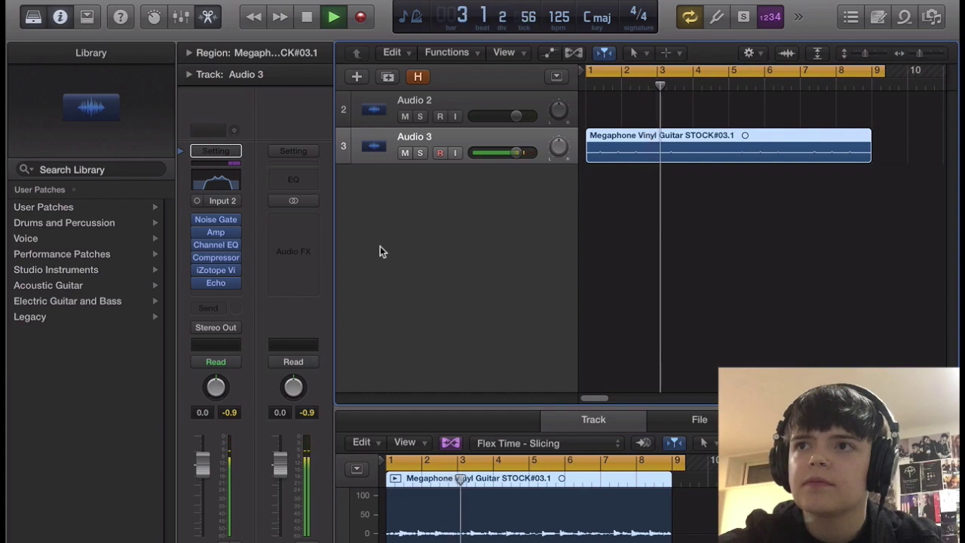
key("space")
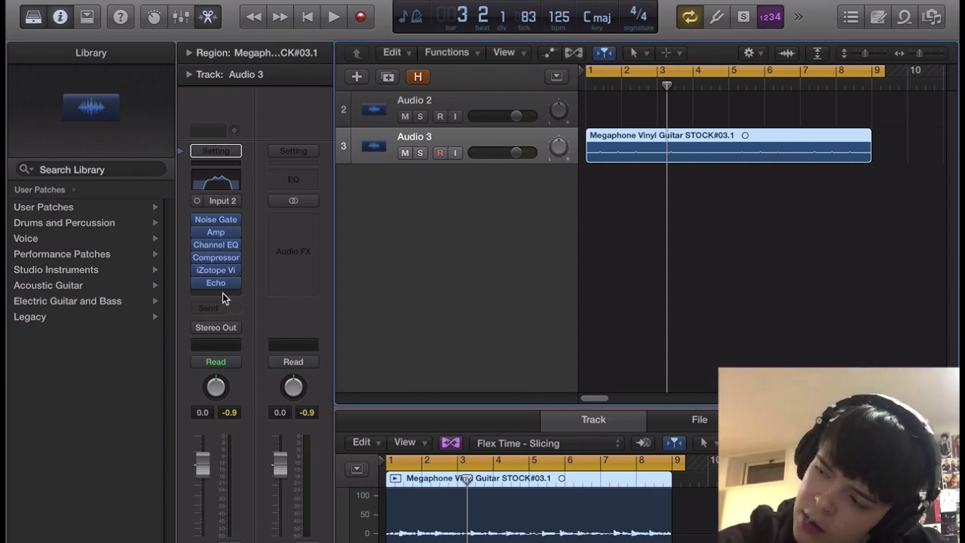
left_click(222, 294)
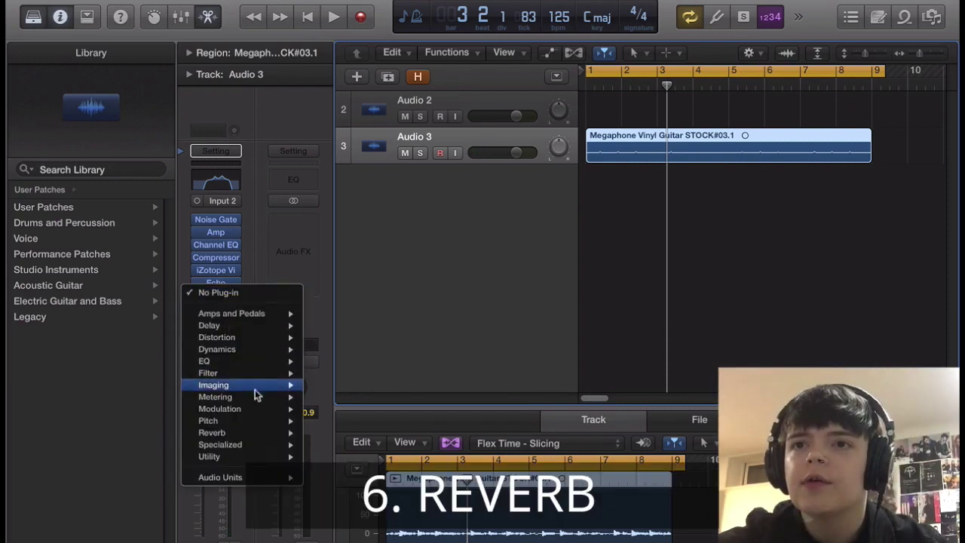
mouse_move(271, 432)
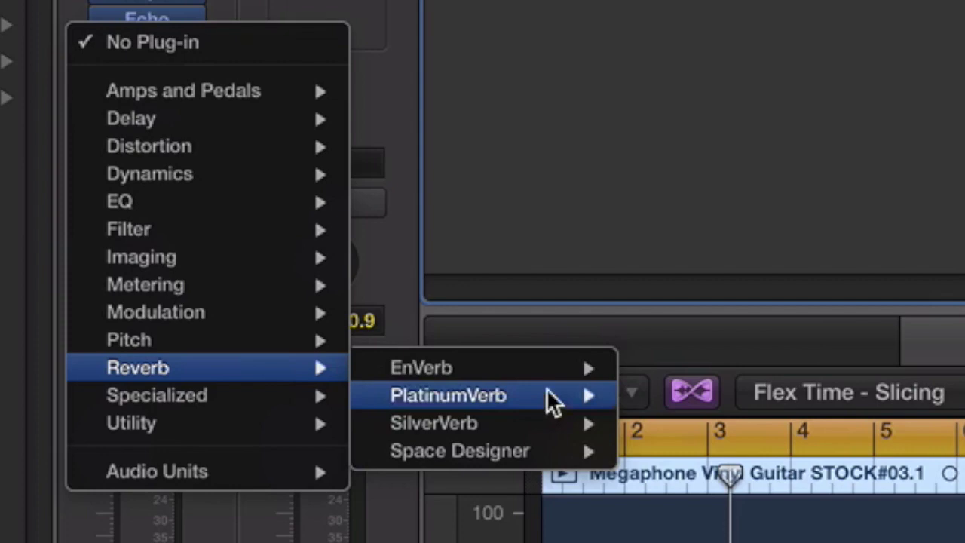
mouse_move(389, 457)
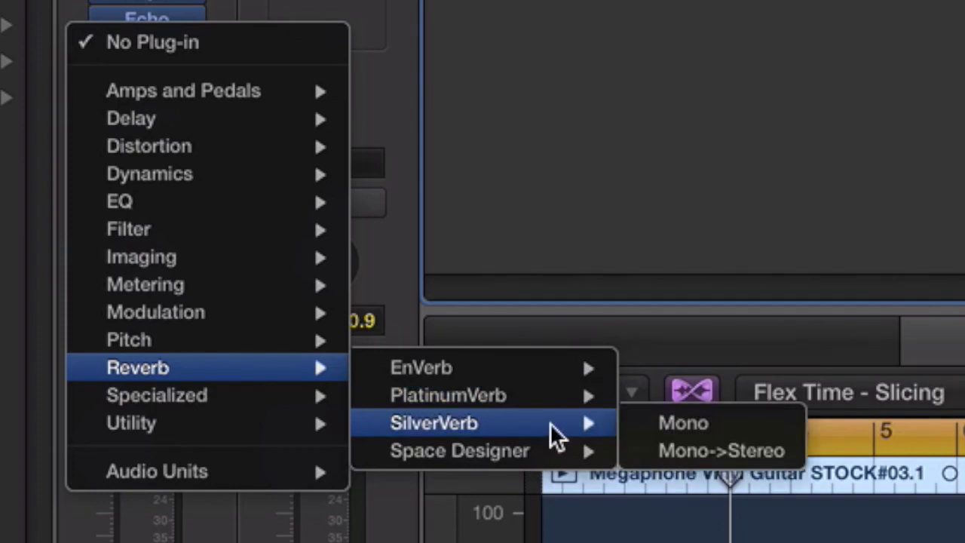
left_click(674, 424)
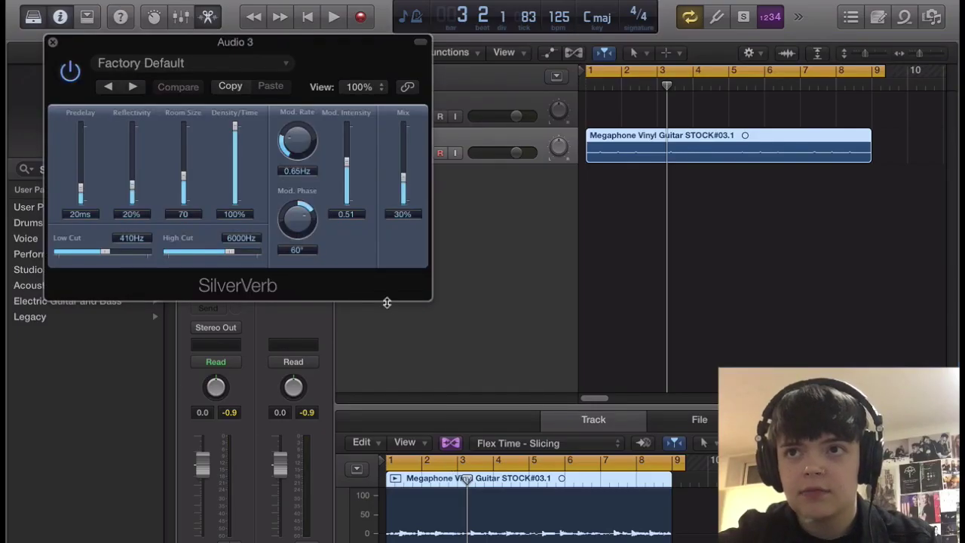
Load the Modulated Space preset and settle on Room Size 82 and Mix 53% while auditioning
left_click(212, 64)
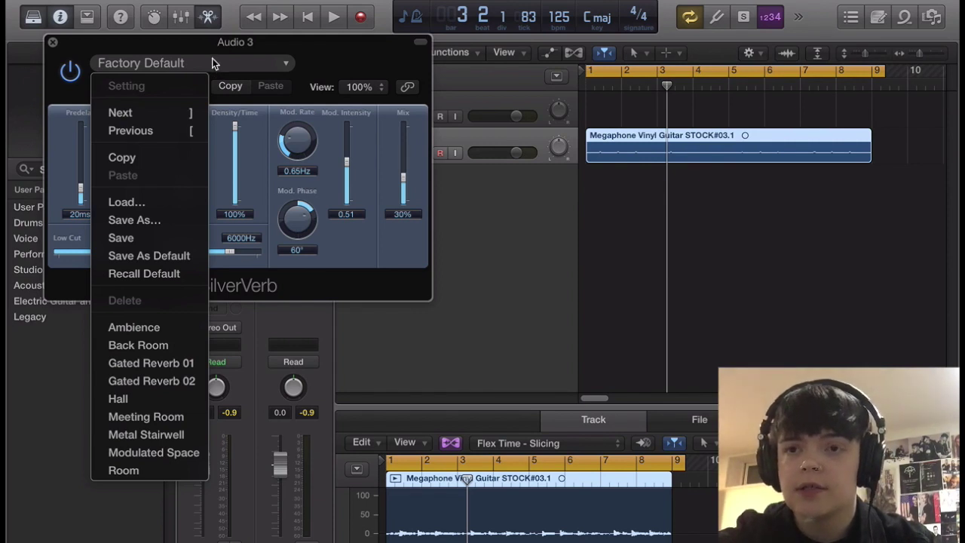
left_click(167, 458)
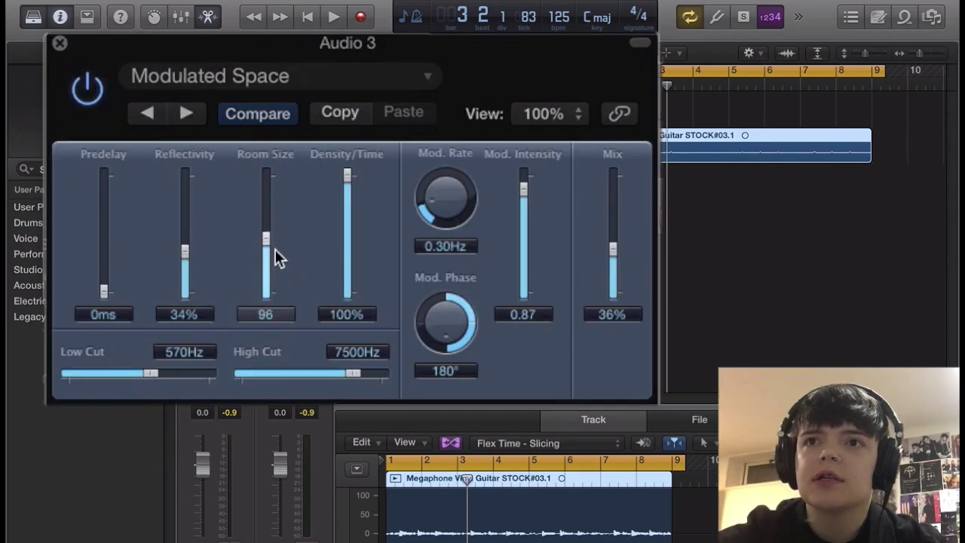
left_click_drag(275, 250, 276, 240)
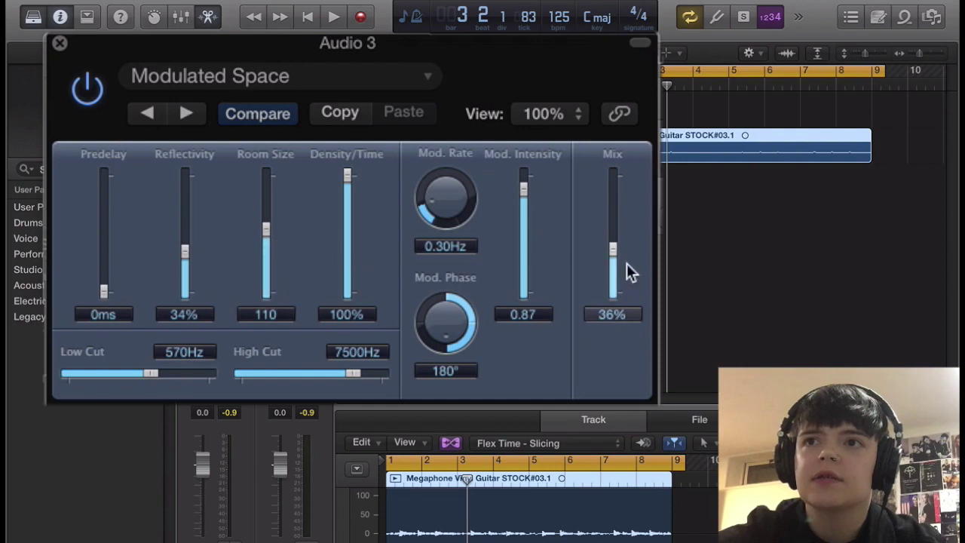
left_click_drag(626, 263, 616, 237)
key("space")
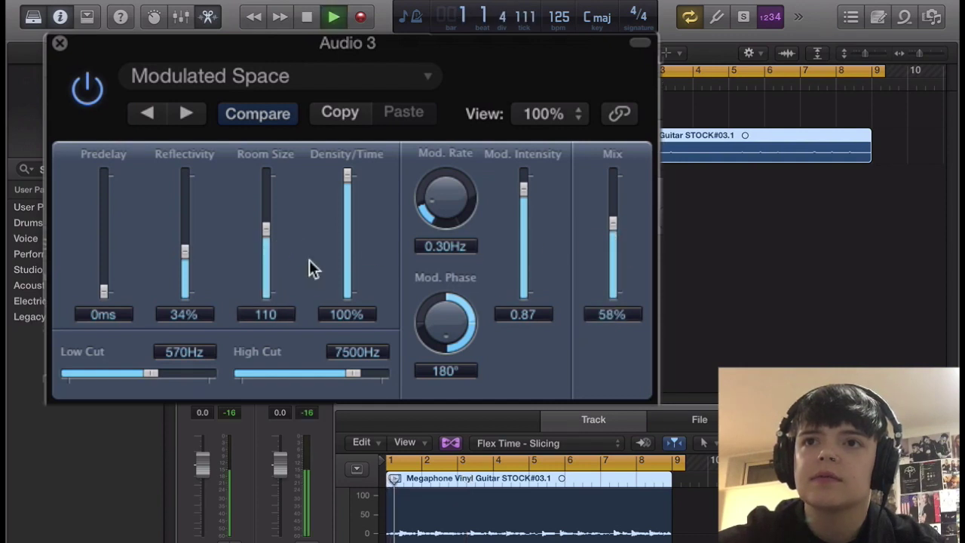
left_click_drag(276, 259, 272, 271)
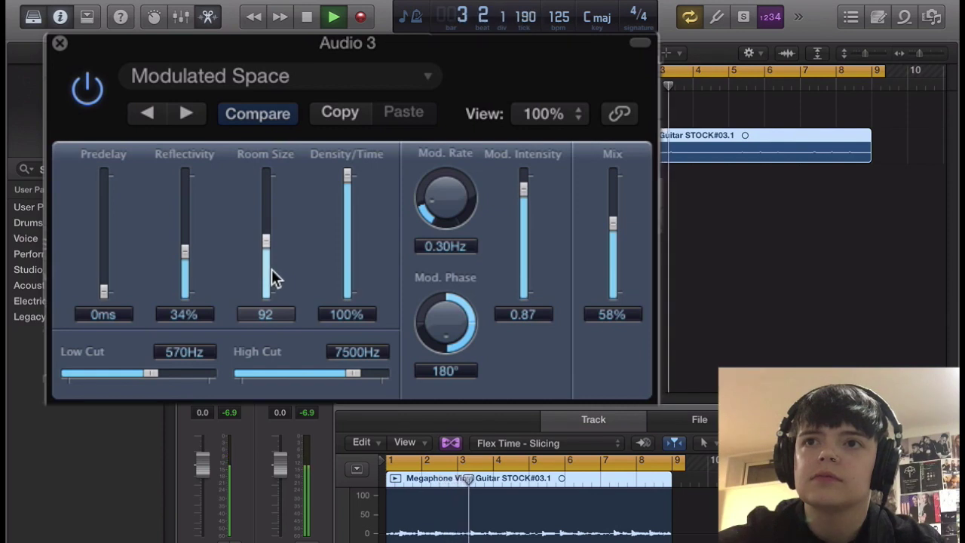
left_click_drag(278, 263, 280, 261)
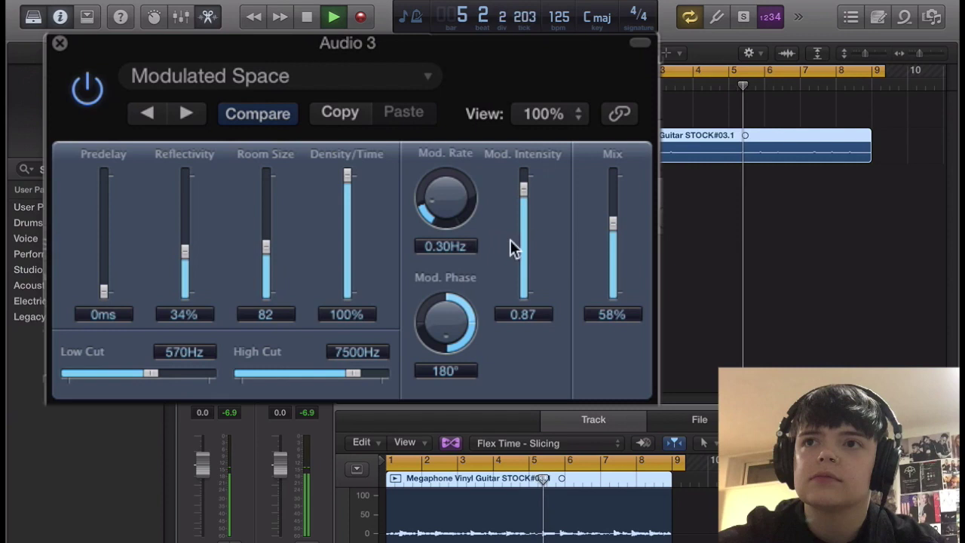
left_click_drag(609, 254, 609, 260)
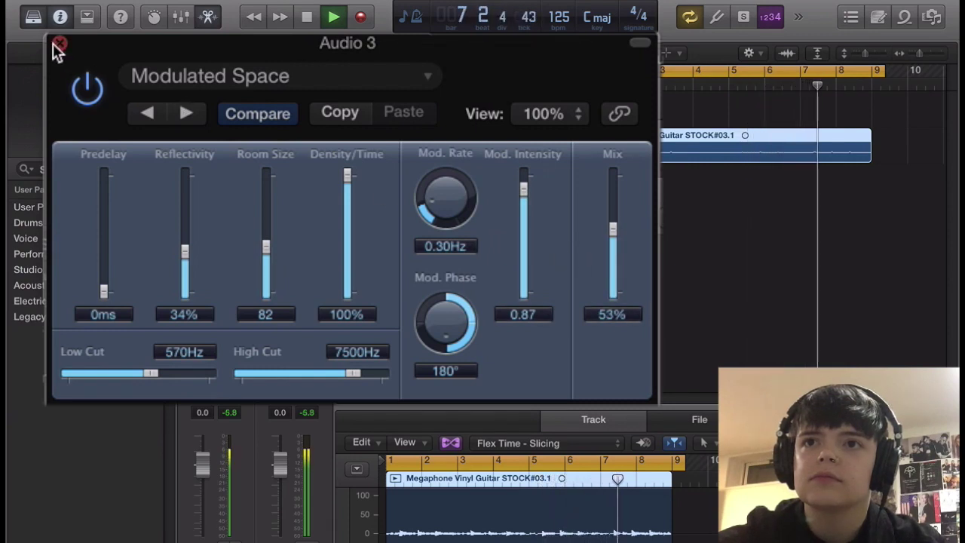
key("space")
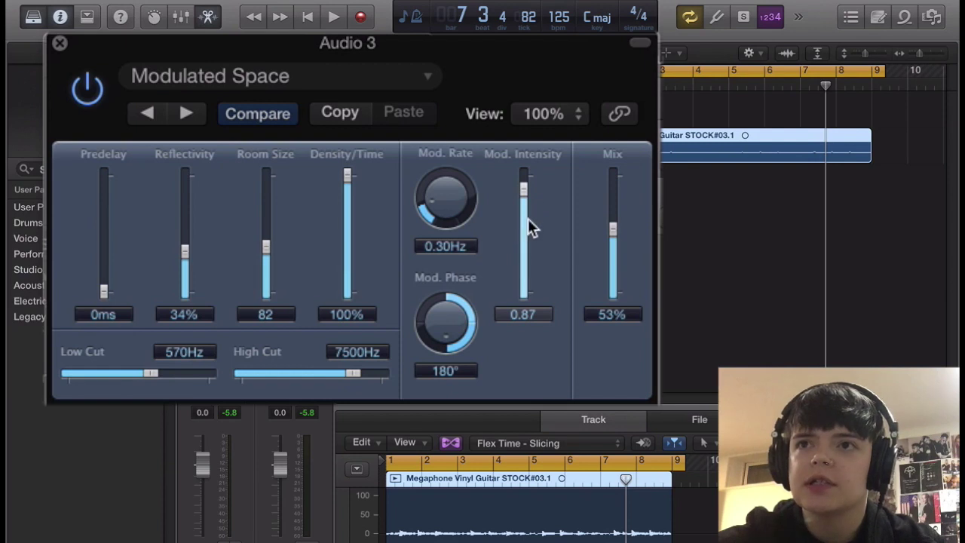
left_click(59, 45)
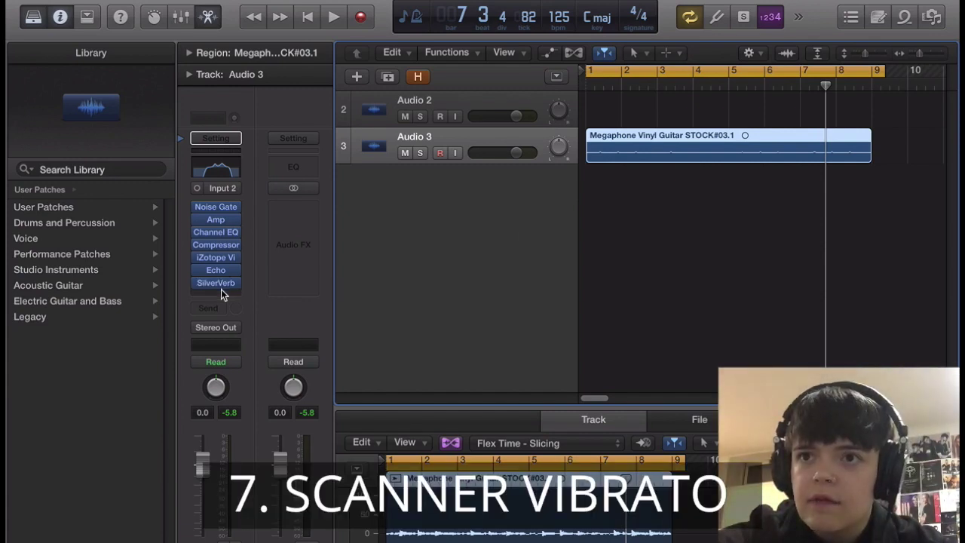
Insert a mono Scanner Vibrato in the slot after SilverVerb
left_click(220, 289)
mouse_move(263, 406)
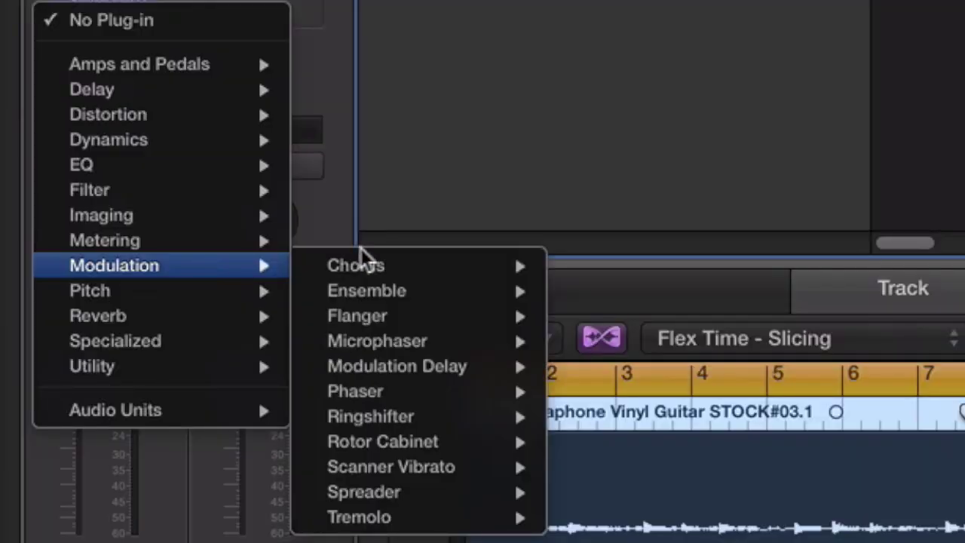
mouse_move(459, 470)
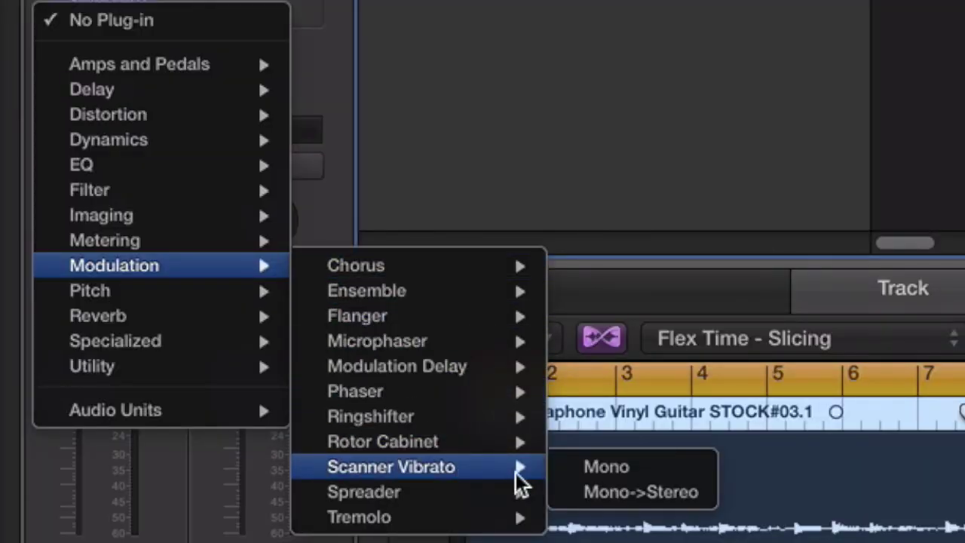
left_click(583, 475)
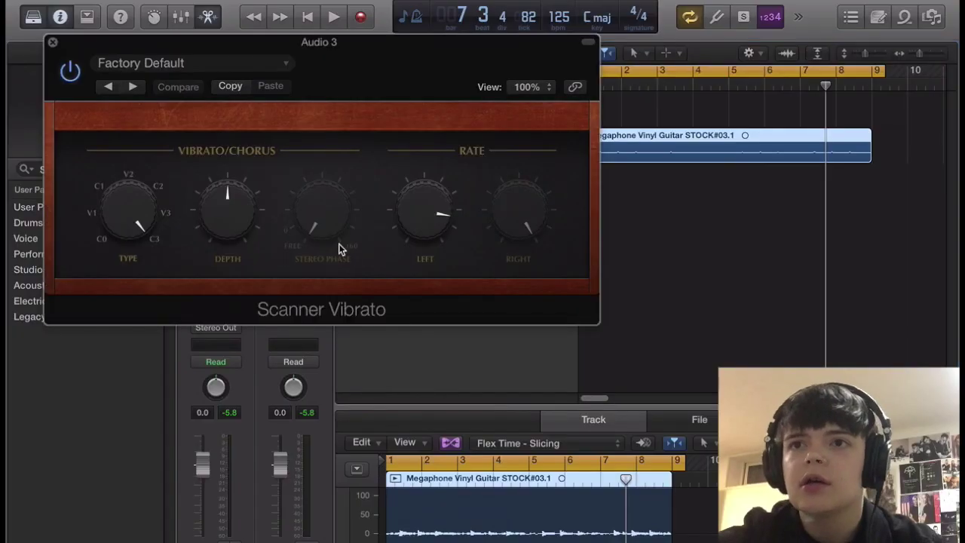
left_click_drag(340, 60, 402, 129)
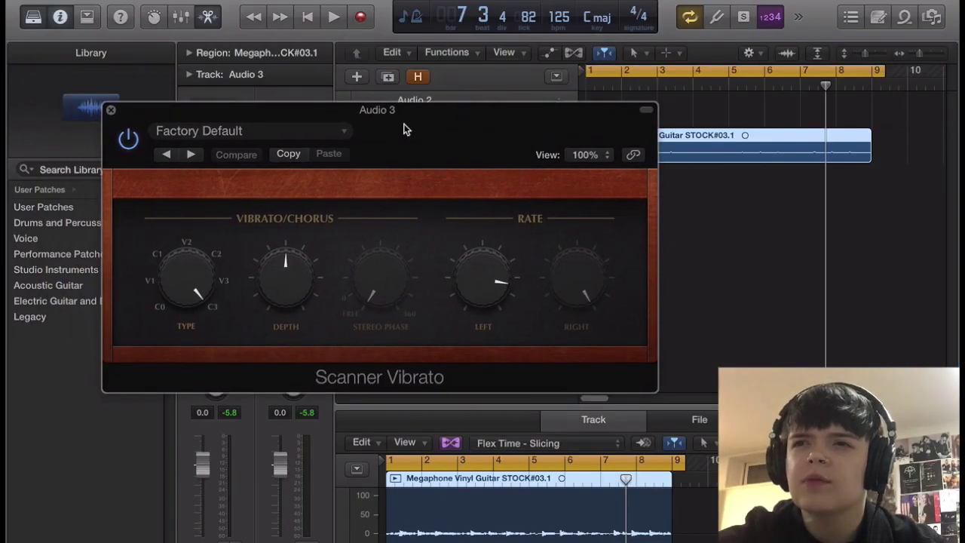
Load the Pan Modulator preset on Scanner Vibrato, close it and start playback
left_click(309, 131)
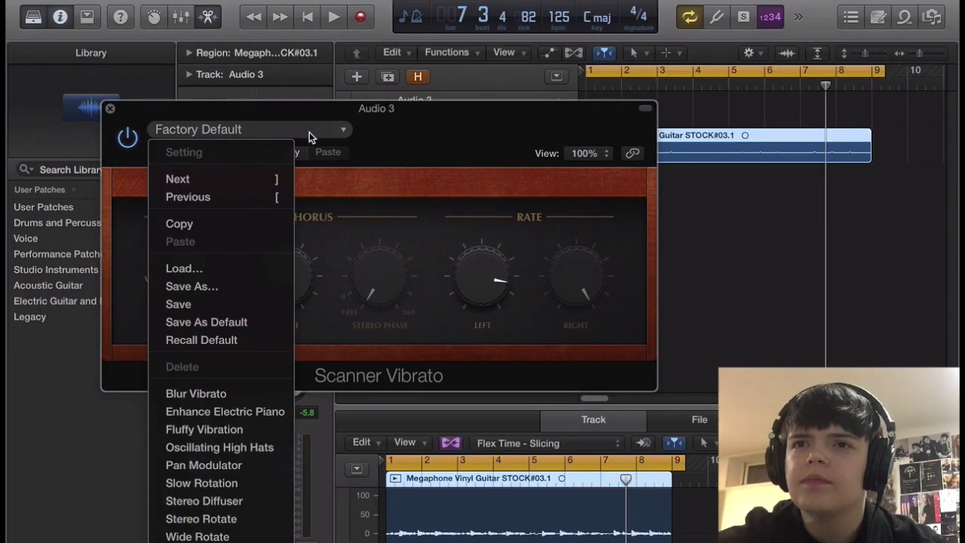
left_click(255, 468)
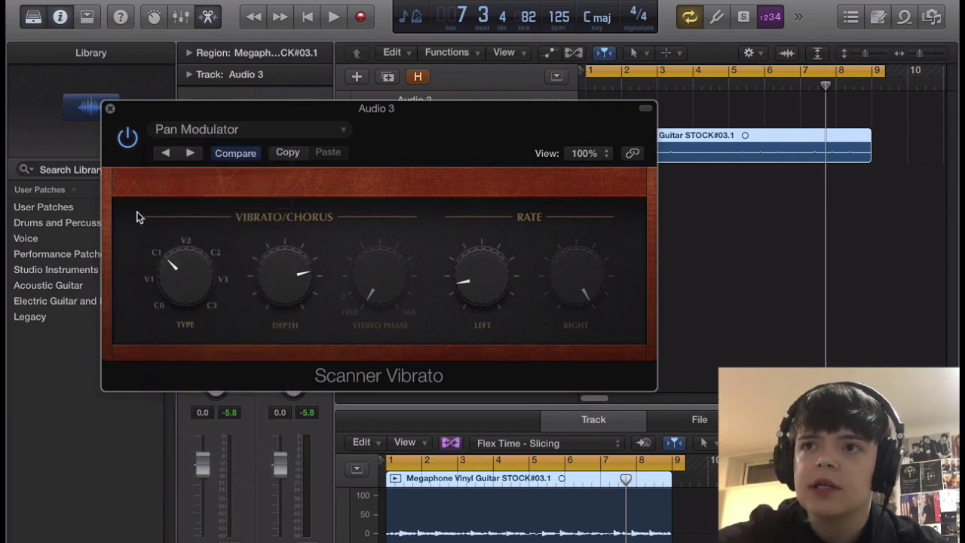
left_click(110, 108)
key("space")
mouse_move(201, 283)
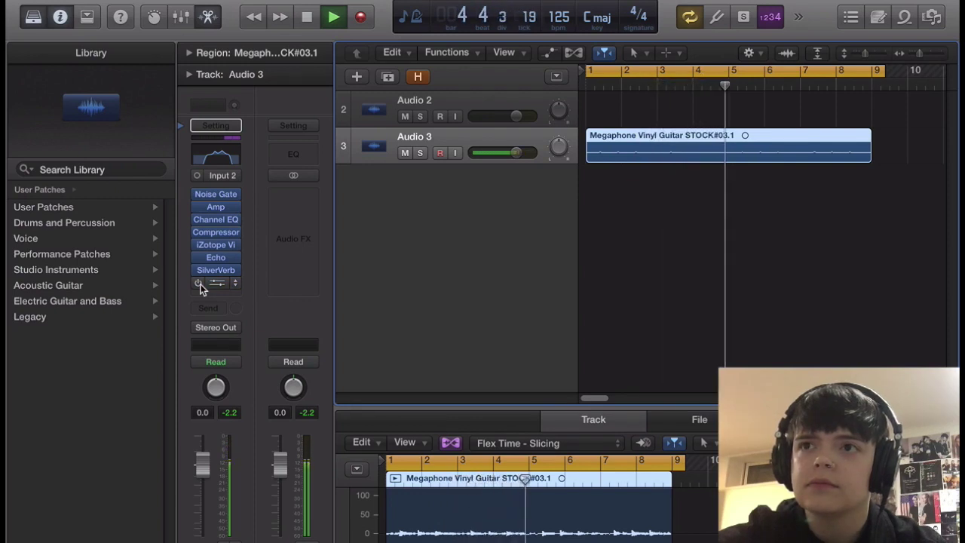
Switch Audio 3's input from mono Input 2 to stereo In 1-2, then play and stop
left_click(197, 175)
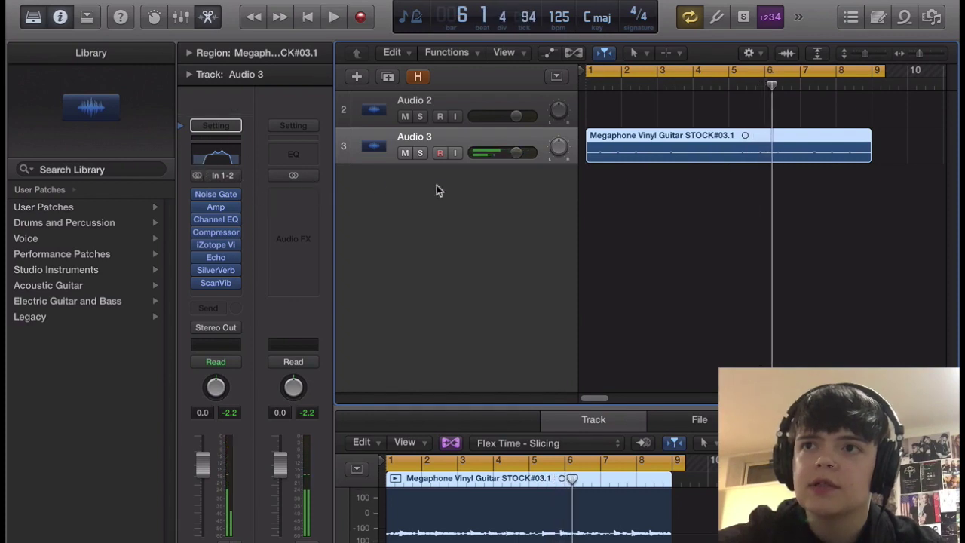
key("space")
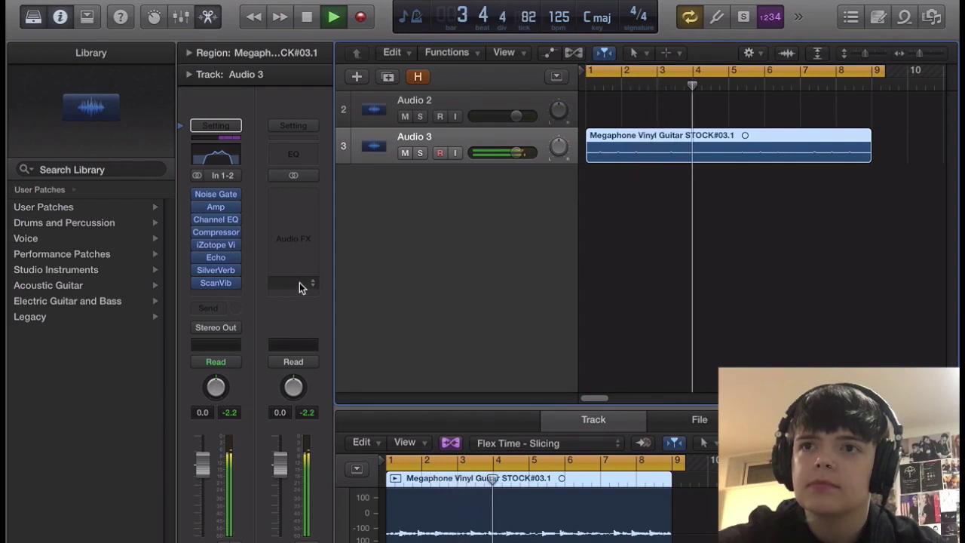
key("space")
mouse_move(237, 284)
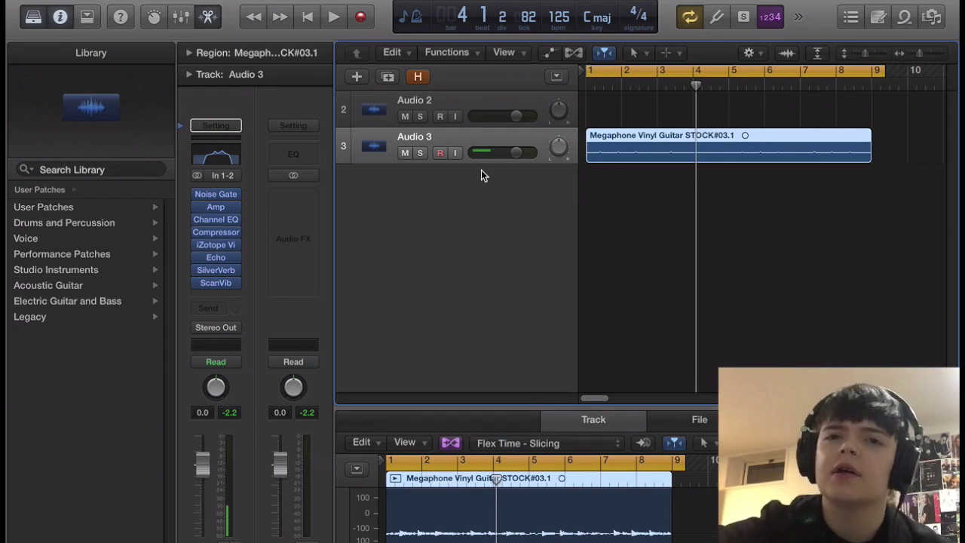
Insert a stereo Channel EQ after ScanVib
left_click(220, 294)
mouse_move(259, 366)
mouse_move(354, 361)
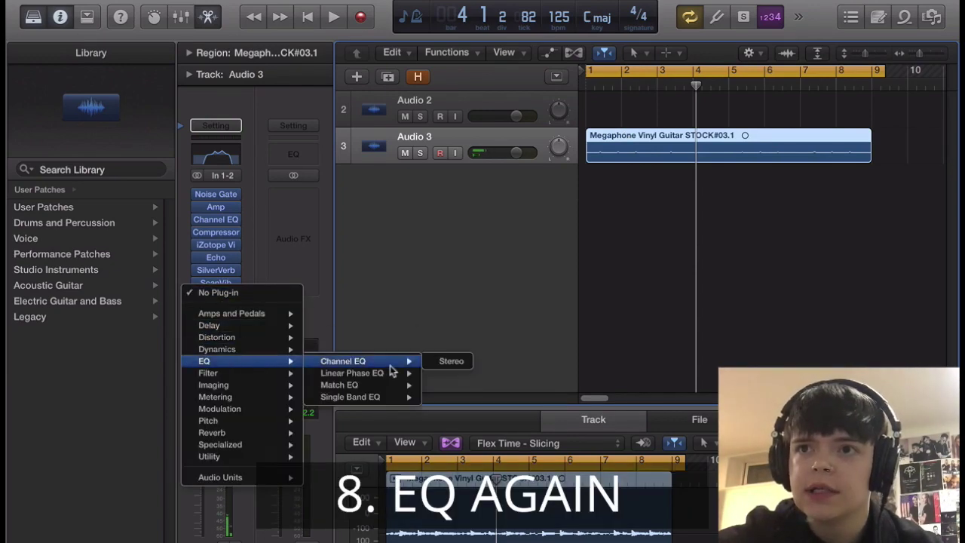
left_click(445, 363)
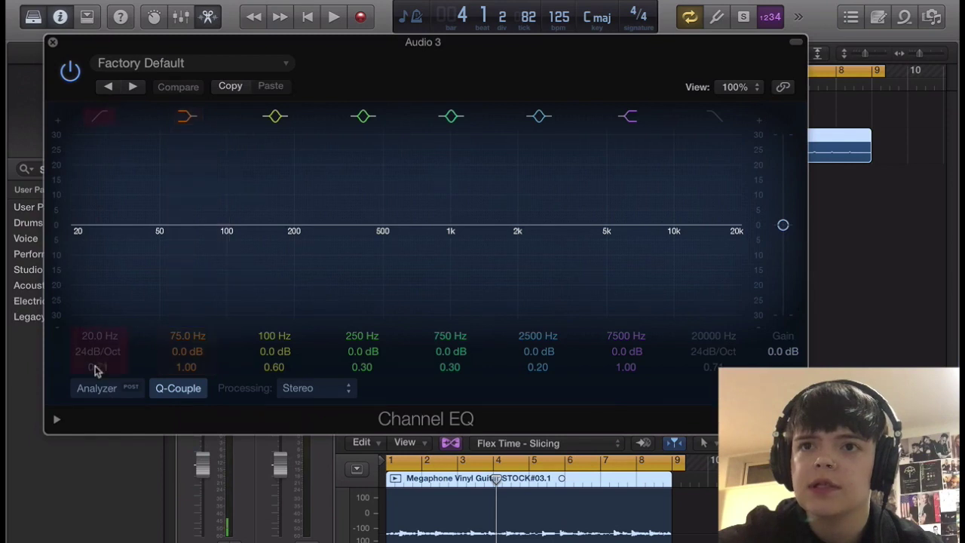
Enable the Analyzer, low cut ~99 Hz, low shelf 49 Hz -24 dB, and high cut 12000 Hz
left_click(94, 389)
left_click(98, 127)
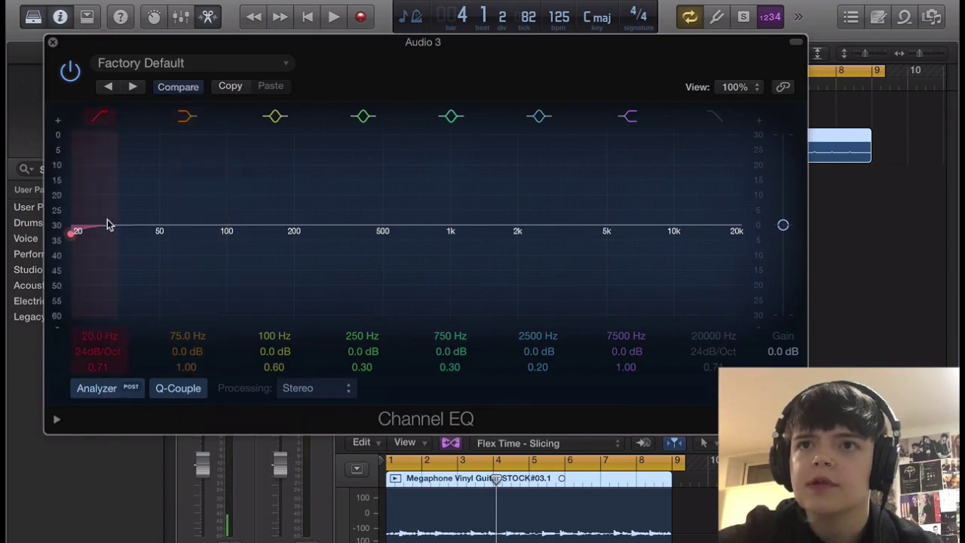
left_click_drag(109, 225, 274, 197)
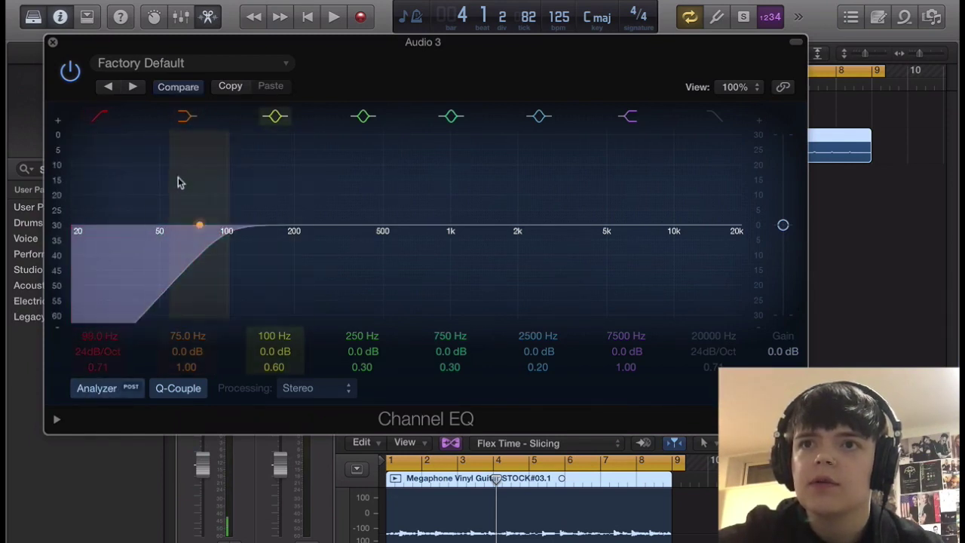
left_click_drag(178, 181, 129, 327)
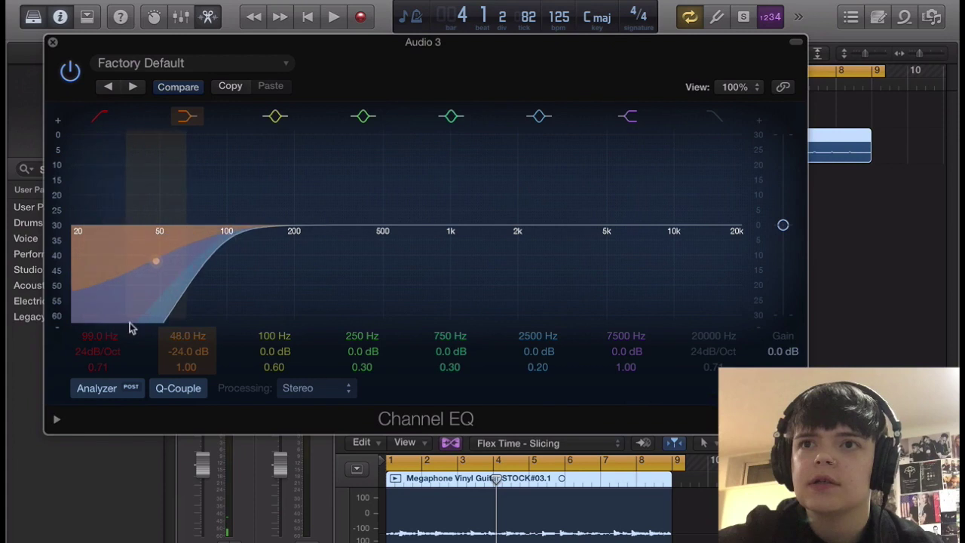
left_click(715, 117)
left_click_drag(713, 222, 673, 224)
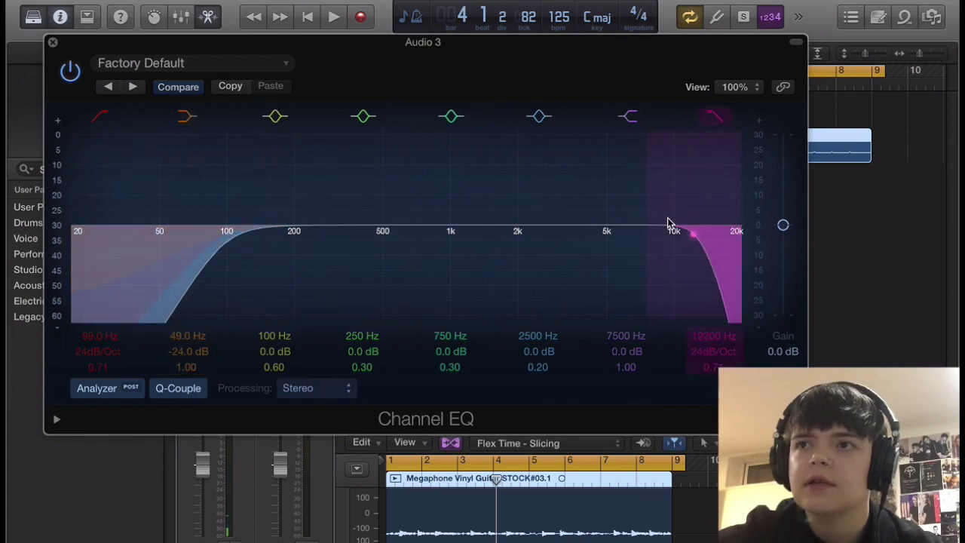
left_click(52, 43)
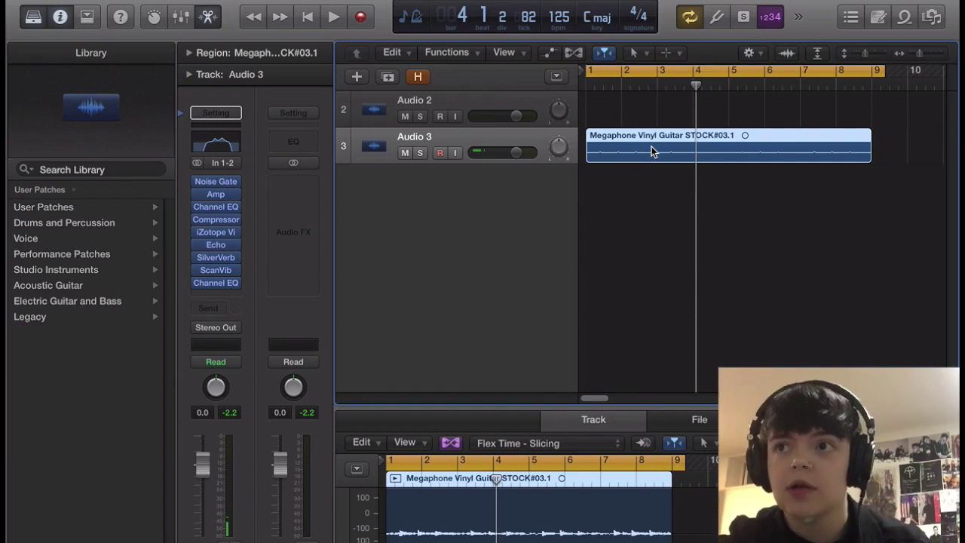
During playback, re-enable Noise Gate, Amp, Channel EQ, Compressor, iZotope, Echo, SilverVerb, Scanner Vibrato and final Channel EQ
key("space")
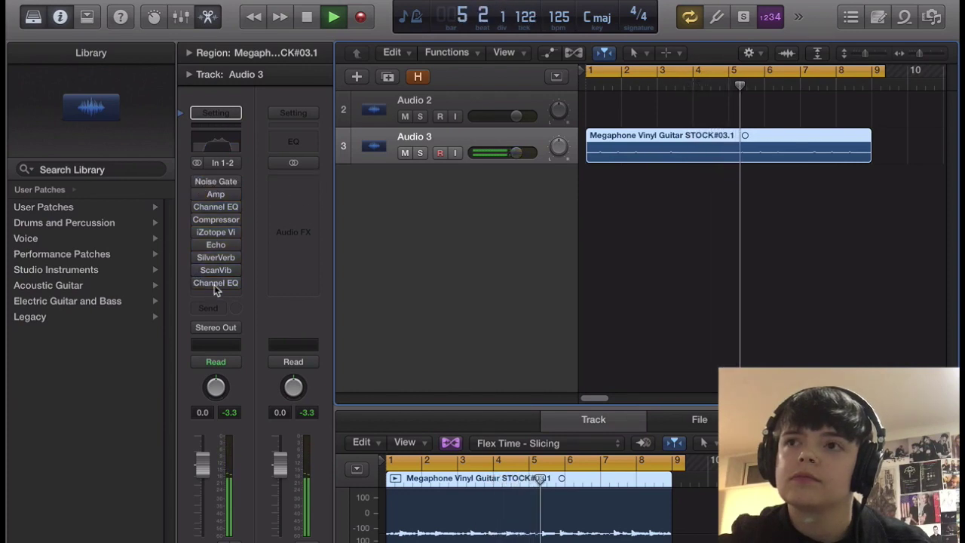
left_click(196, 182)
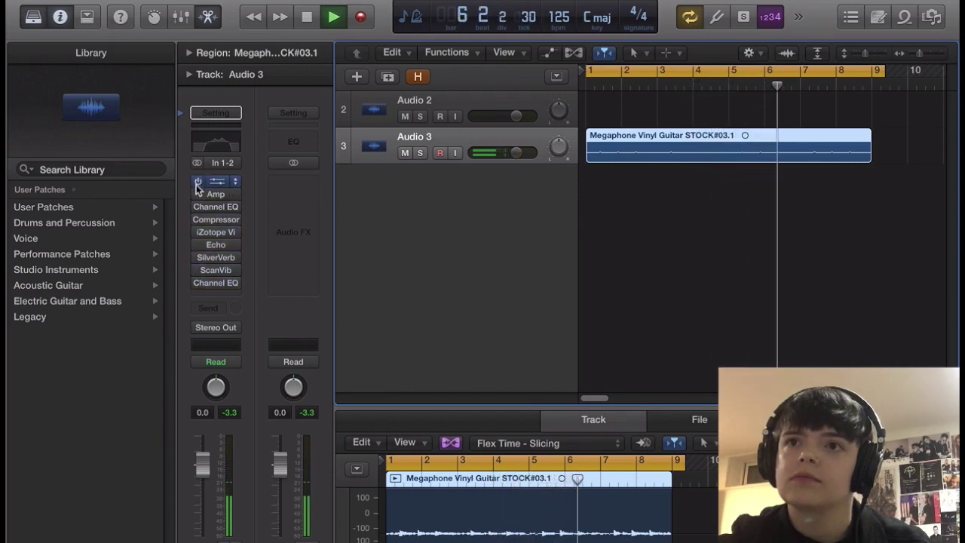
left_click(196, 194)
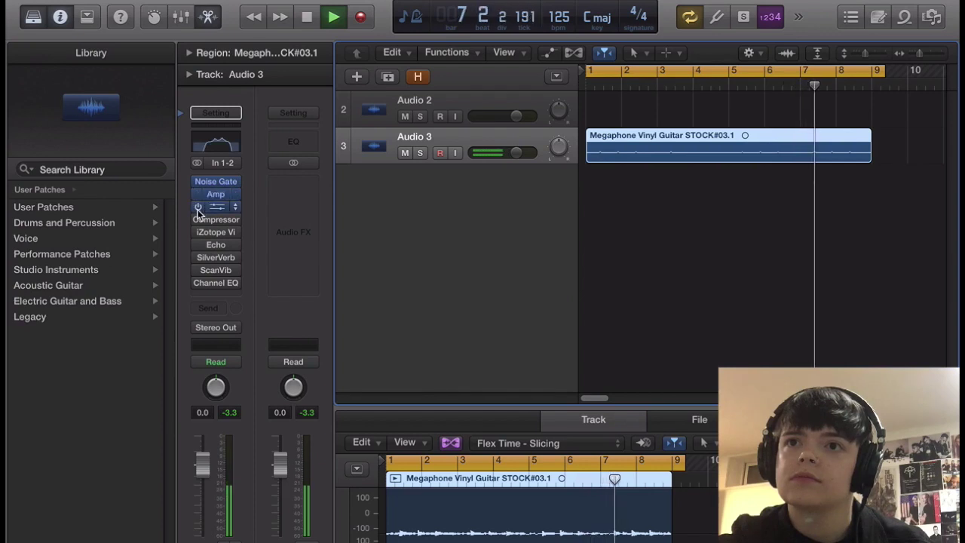
left_click(198, 207)
left_click(197, 220)
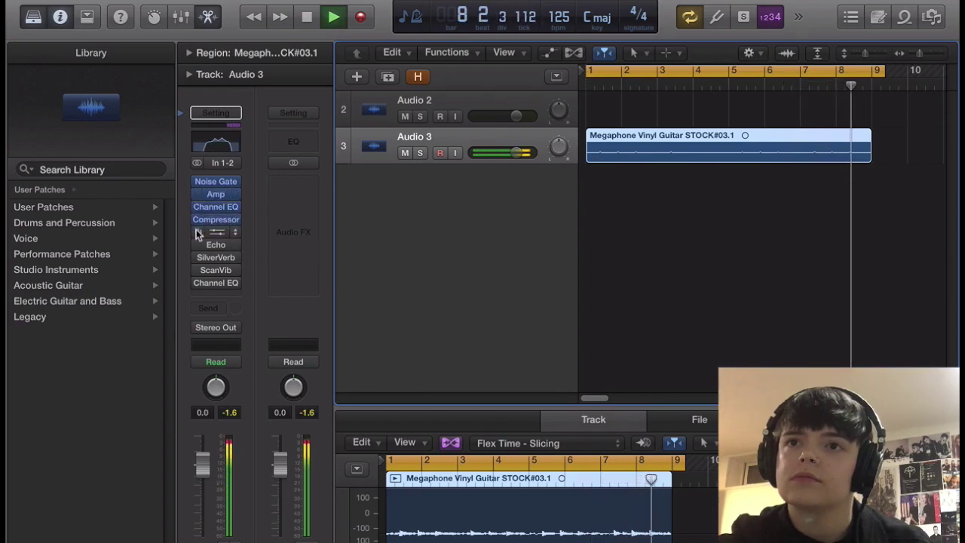
left_click(198, 233)
mouse_move(199, 242)
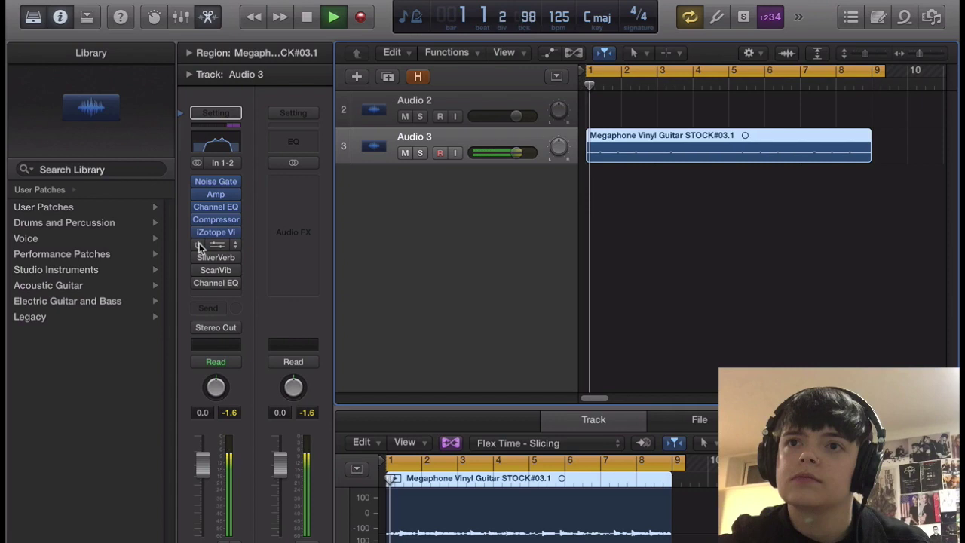
left_click(199, 245)
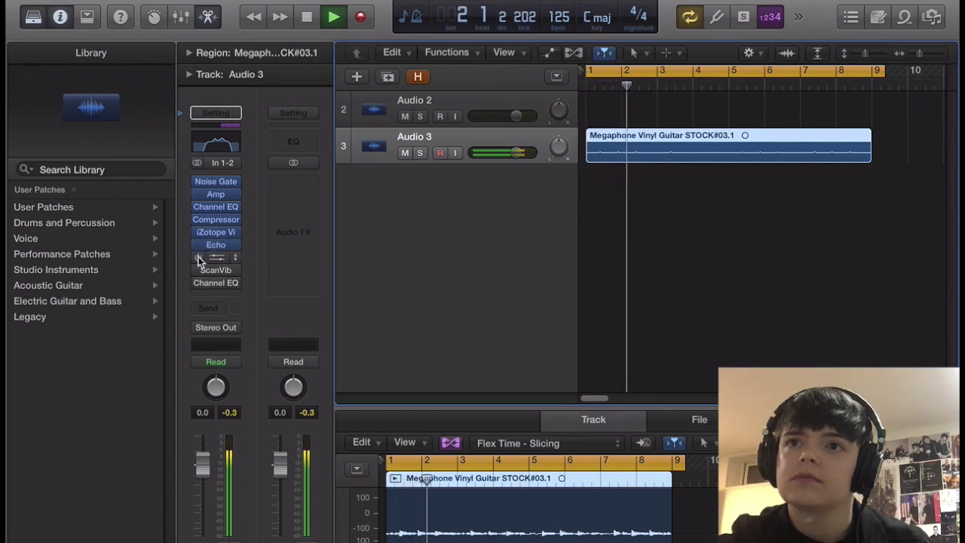
left_click(198, 257)
mouse_move(198, 271)
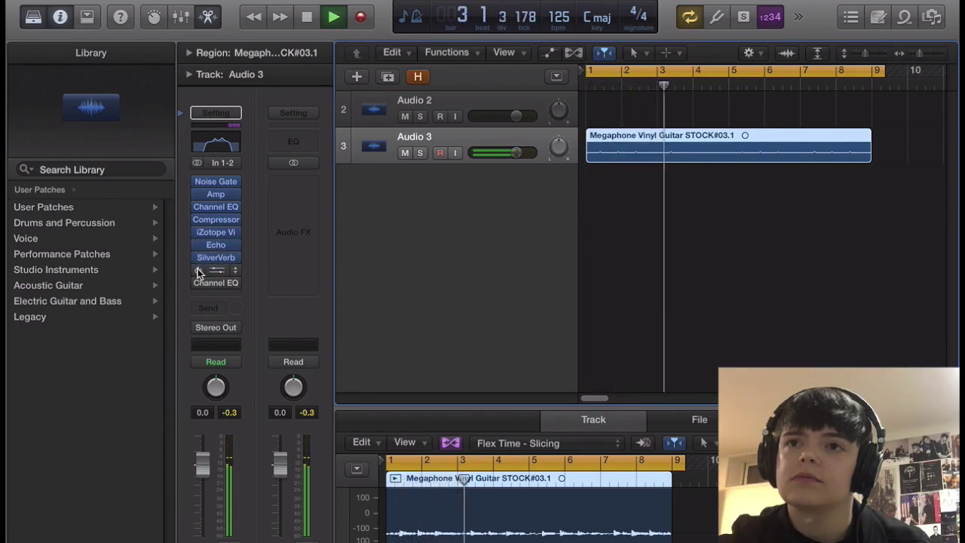
left_click(197, 271)
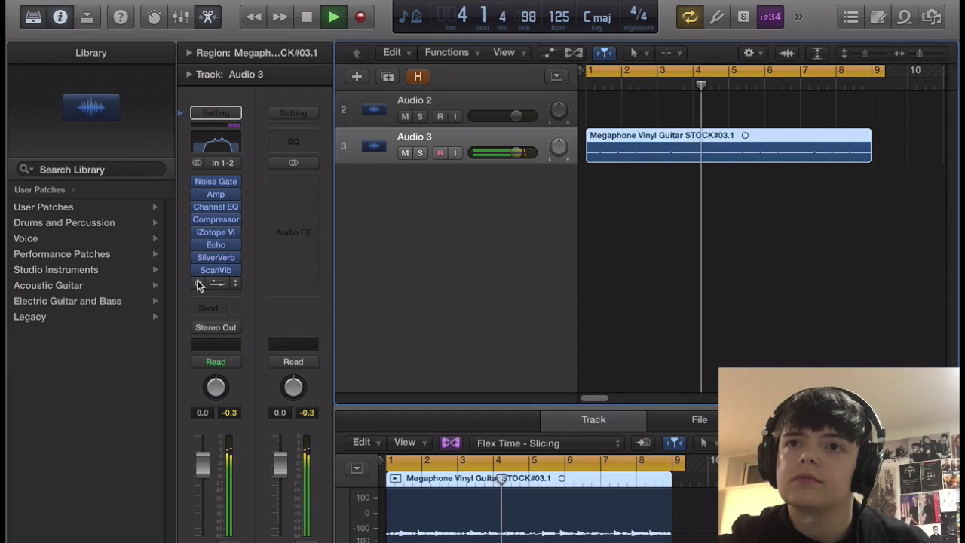
left_click(199, 283)
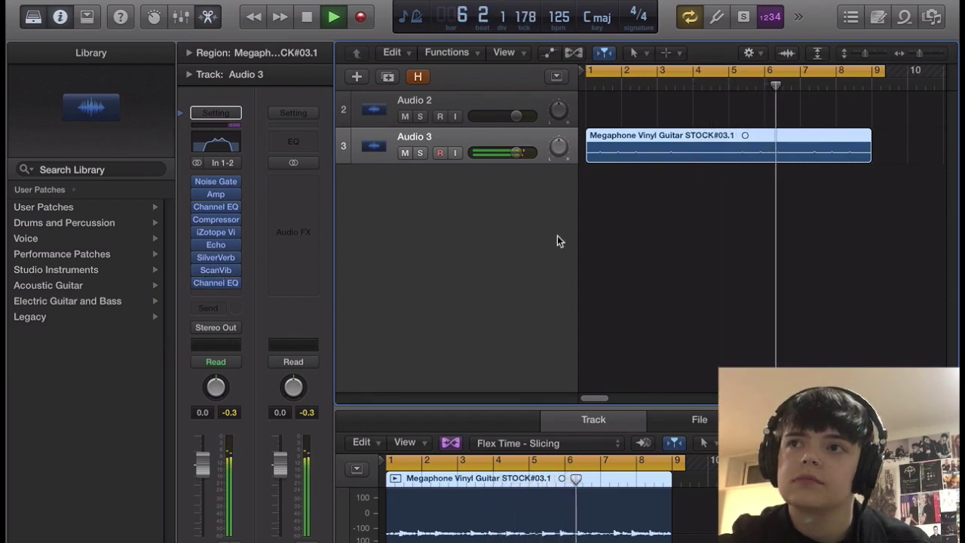
Stop playback and move the playhead back to bar 1
key("space")
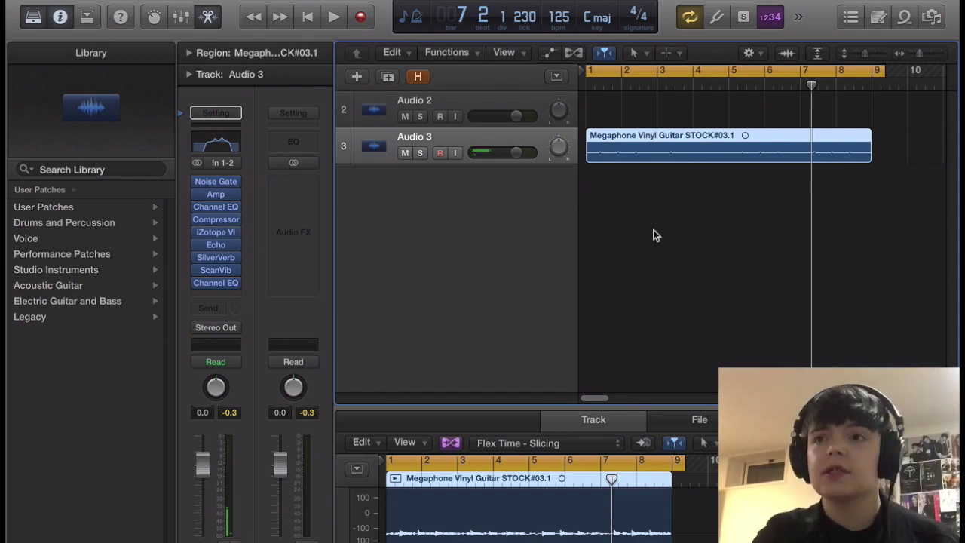
left_click(586, 88)
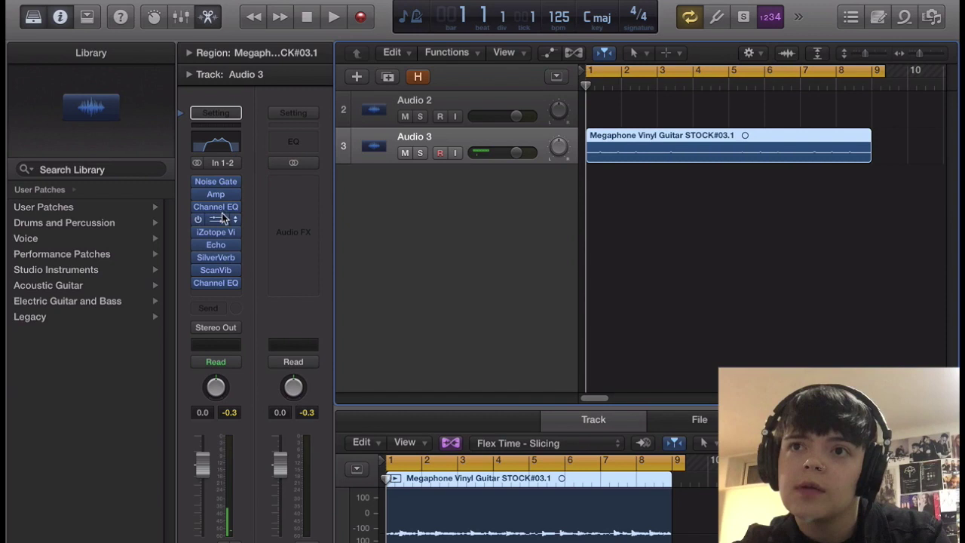
mouse_move(223, 194)
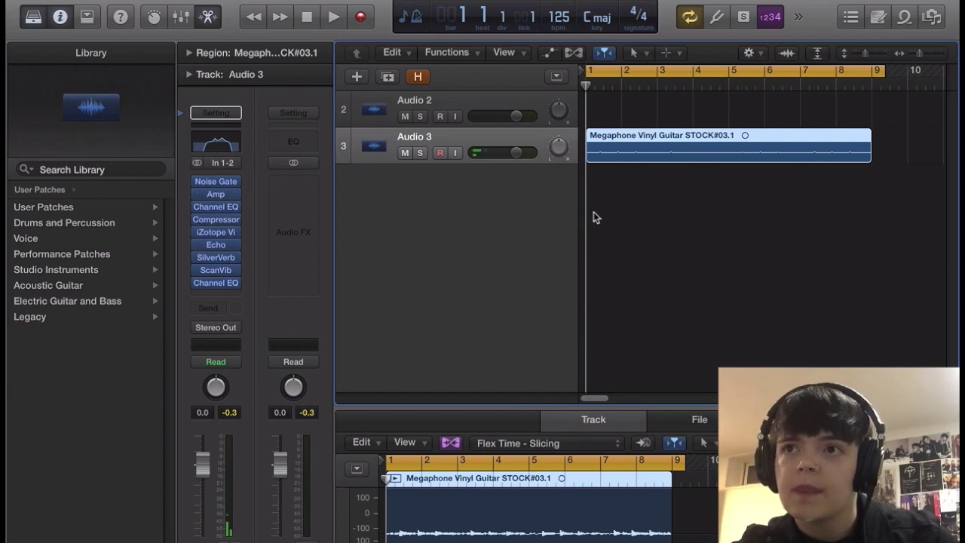